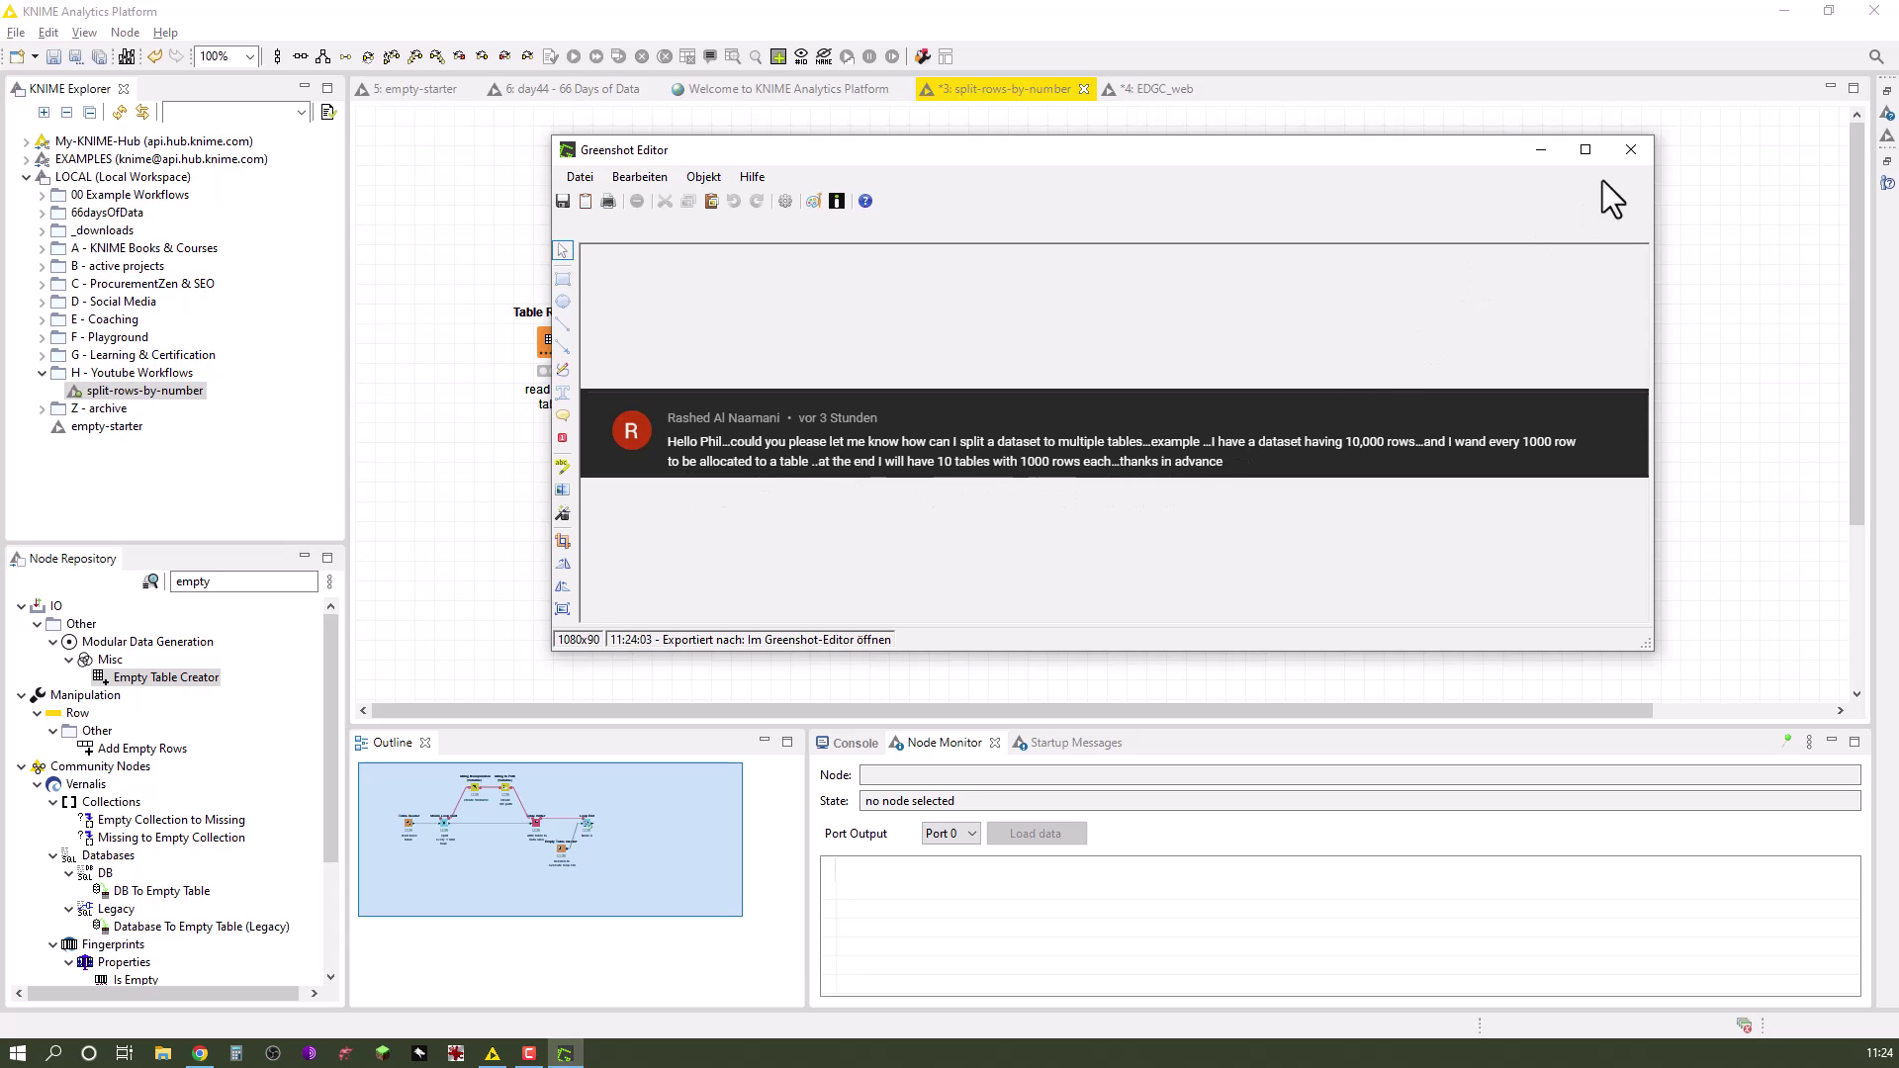
# - Put Greenshot away and review the Table Reader's 10,000-row, 12-column output table
pyautogui.click(1540, 149)
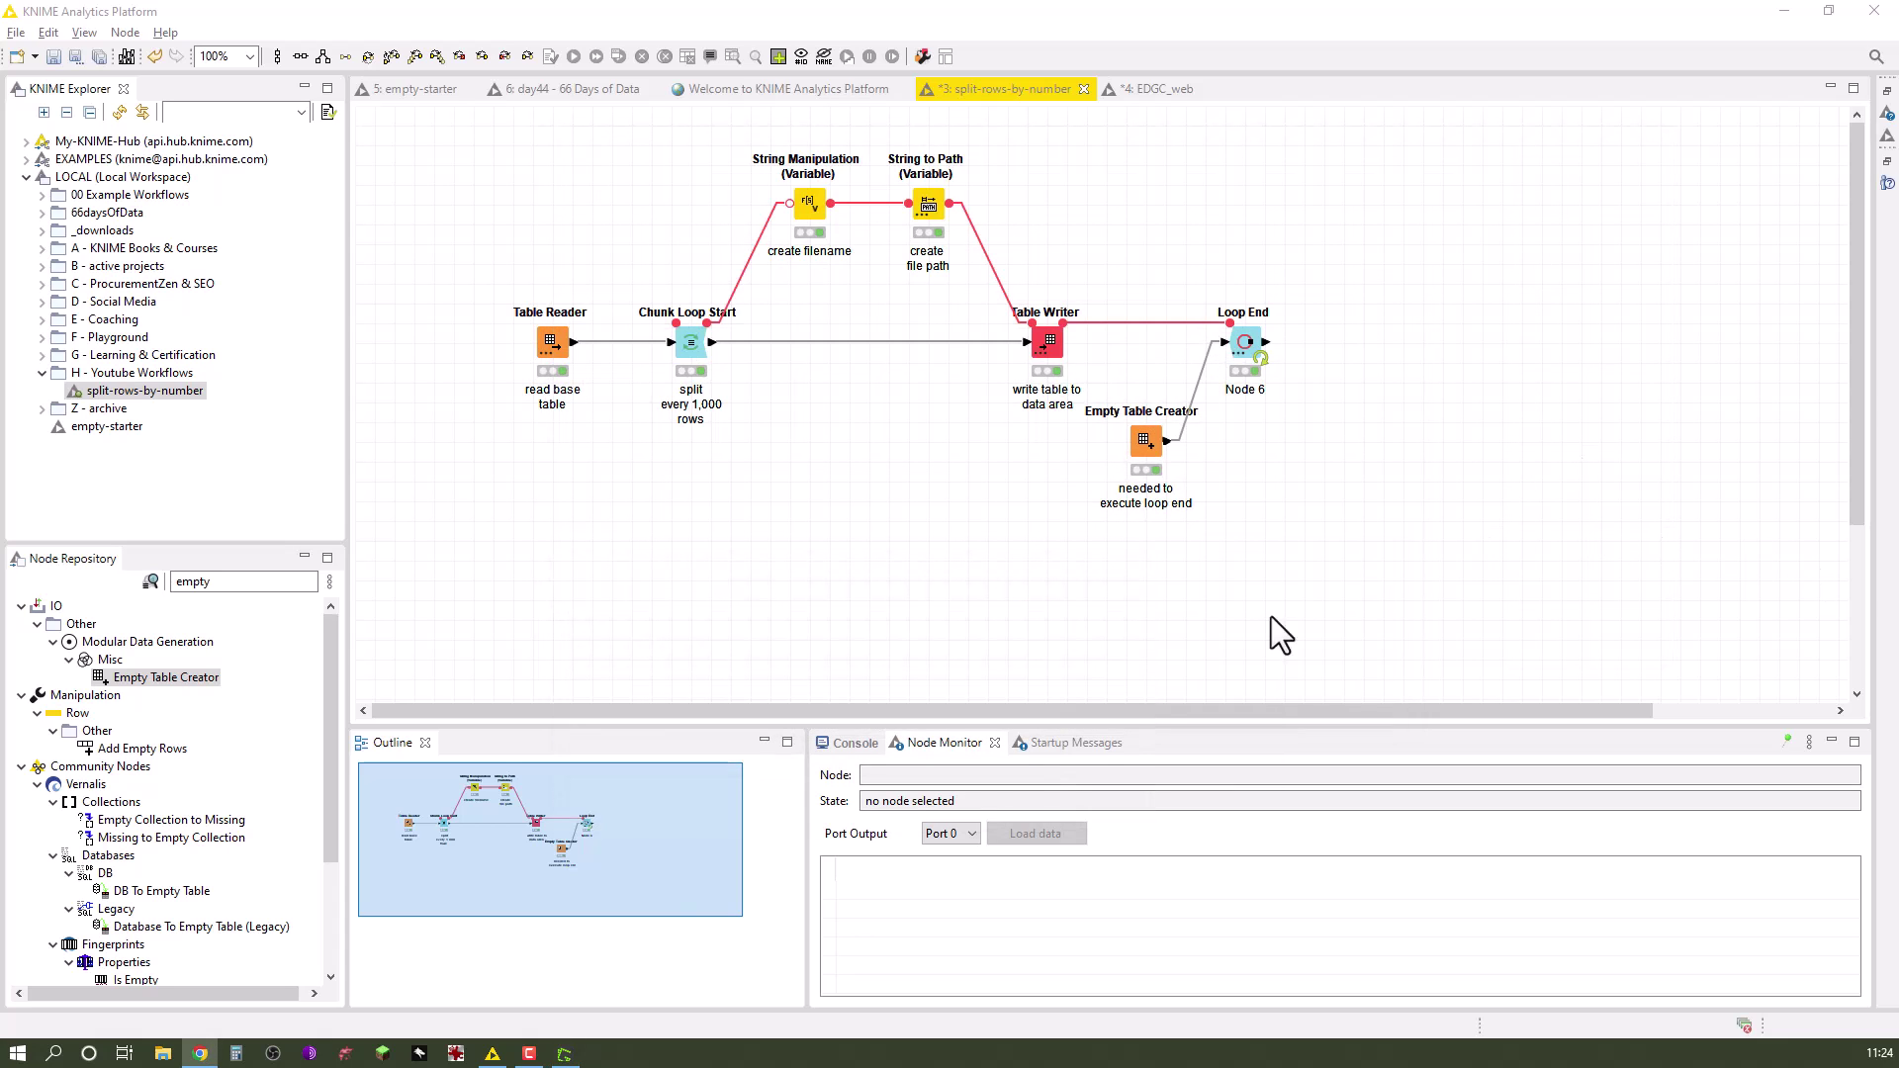
pyautogui.click(649, 834)
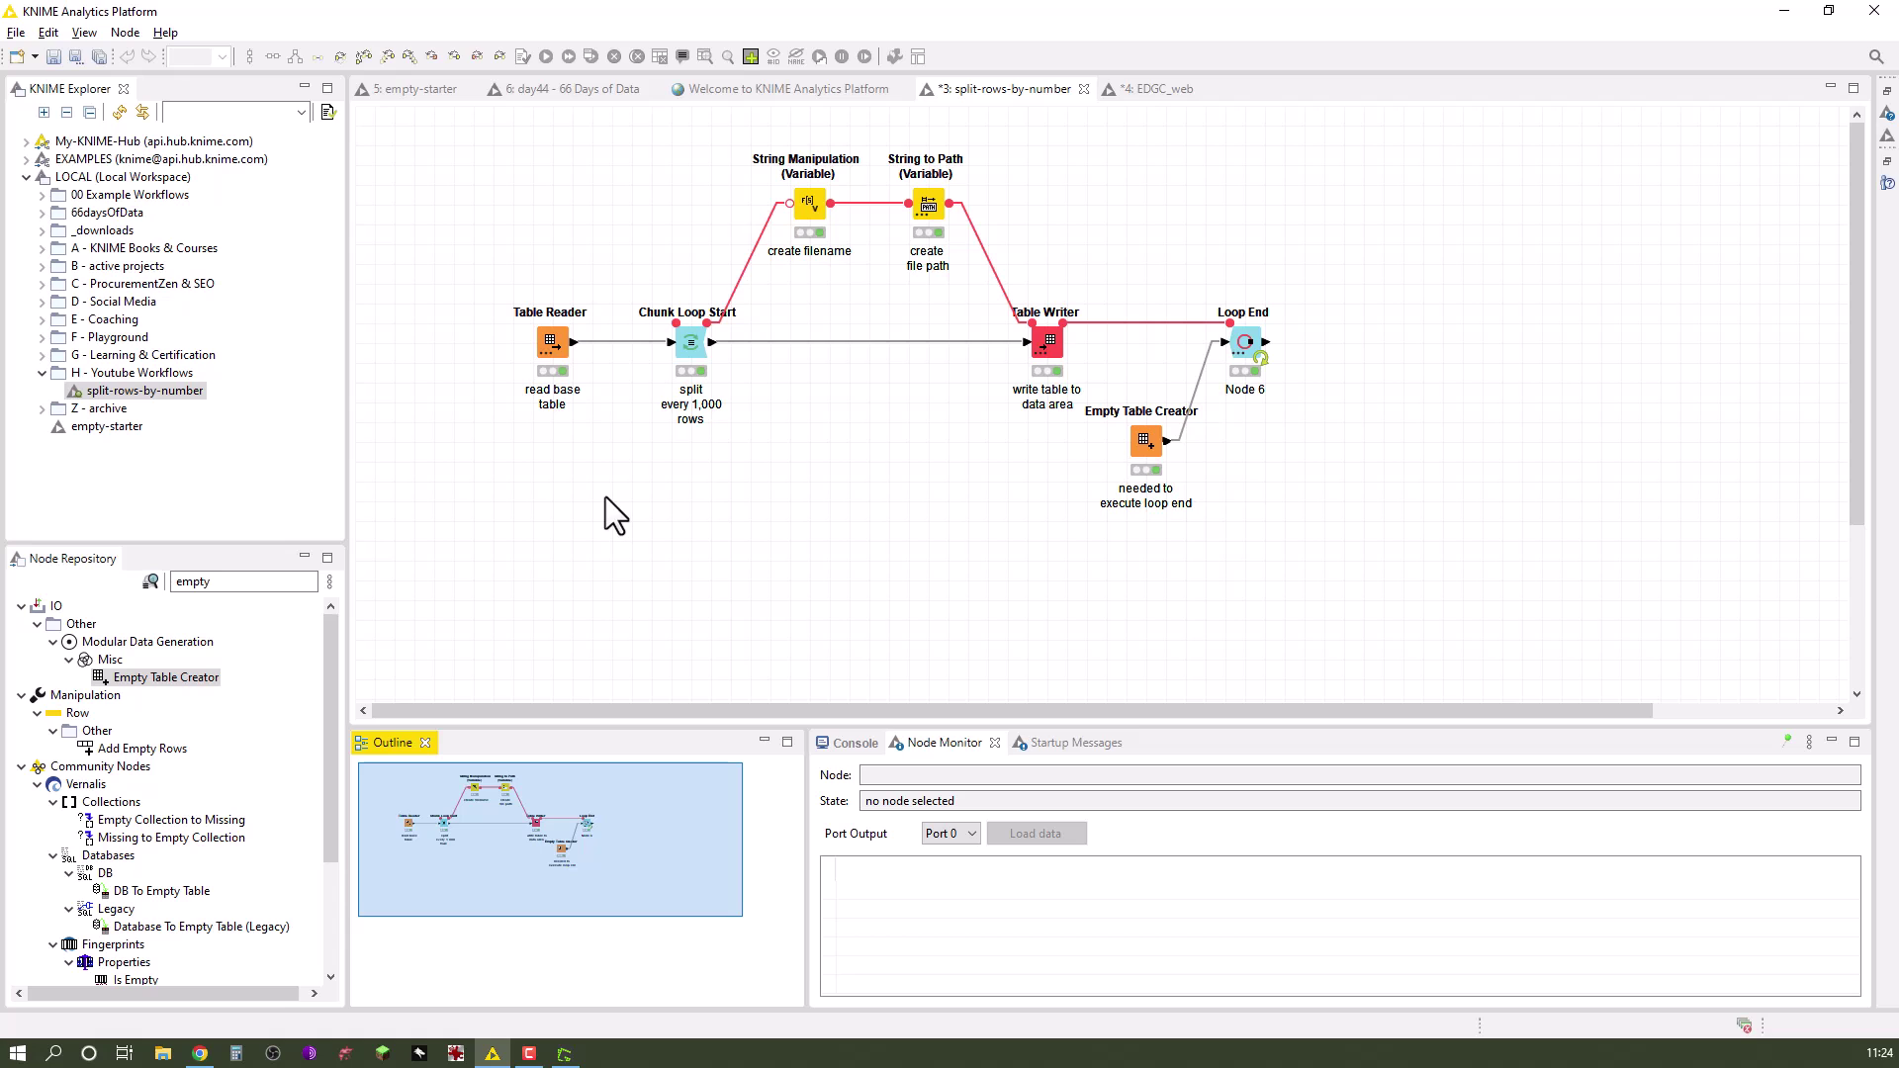
pyautogui.click(550, 347)
pyautogui.rightClick(550, 346)
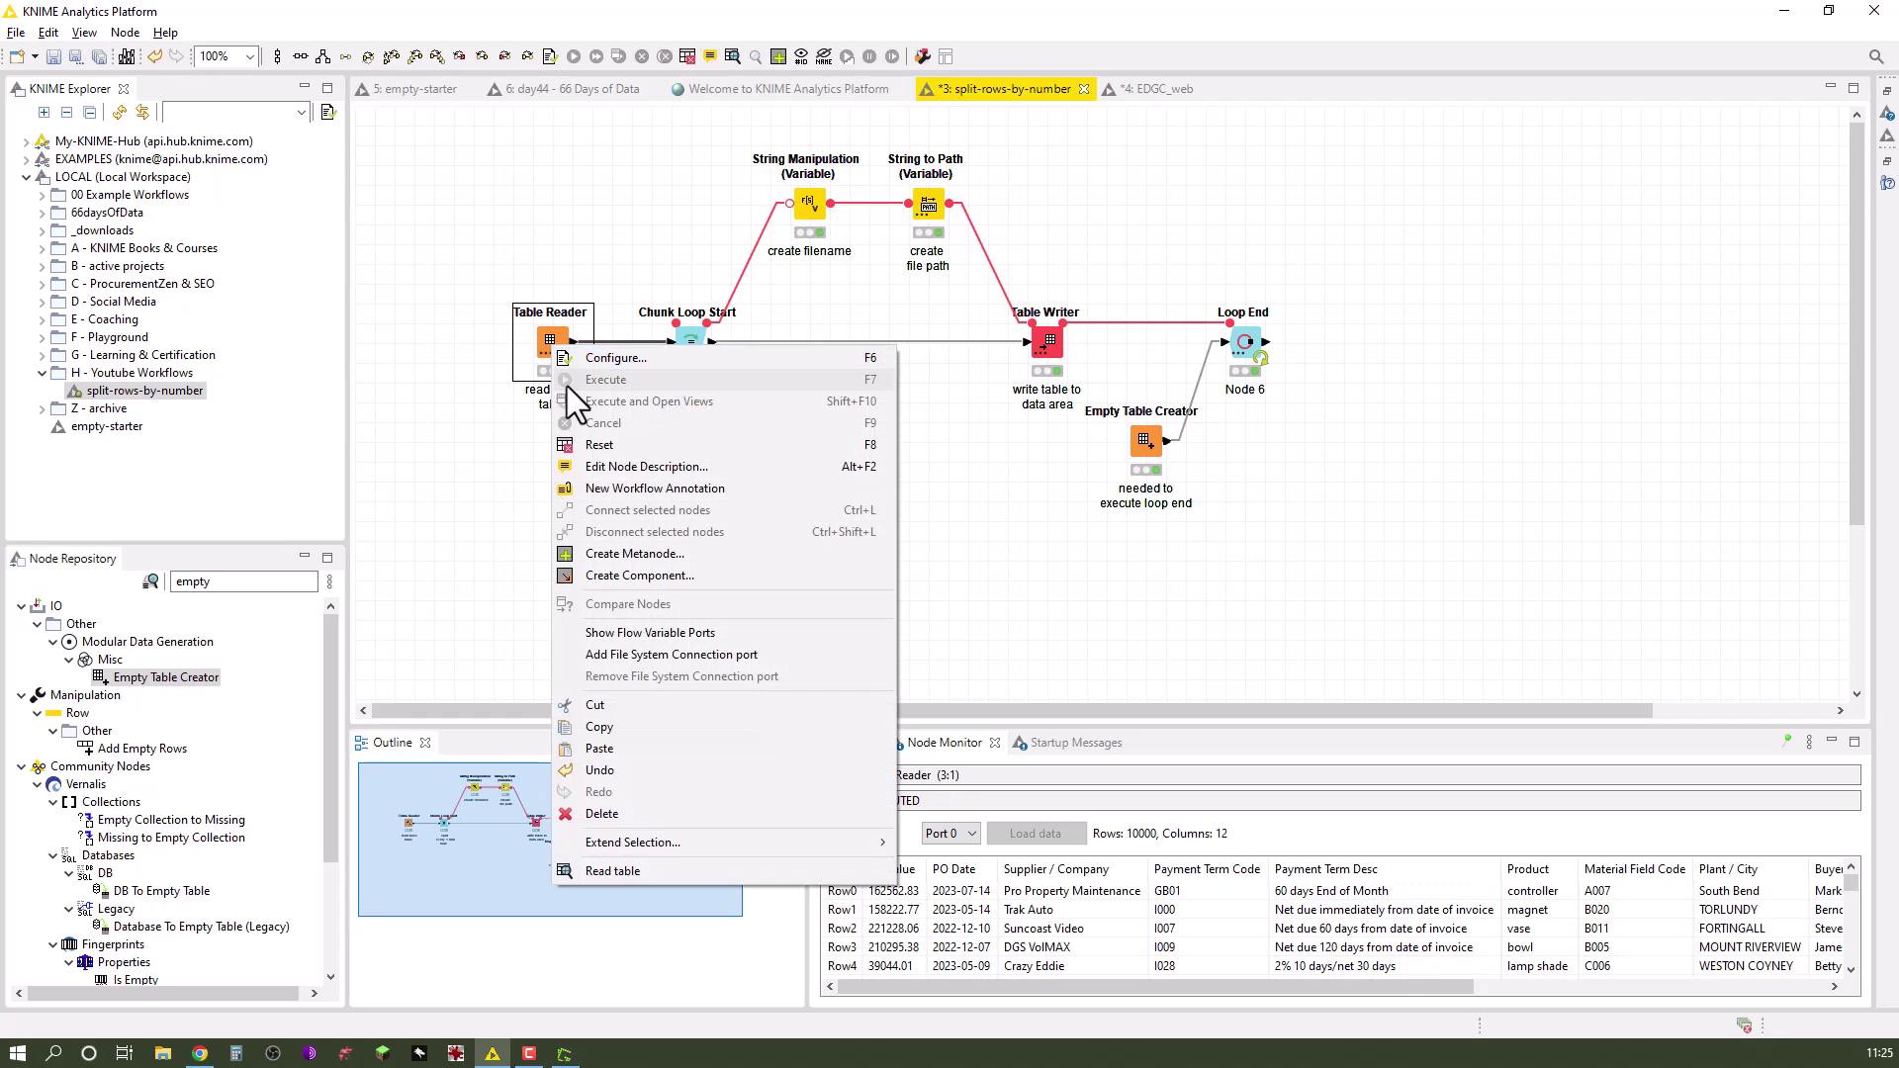
pyautogui.click(638, 866)
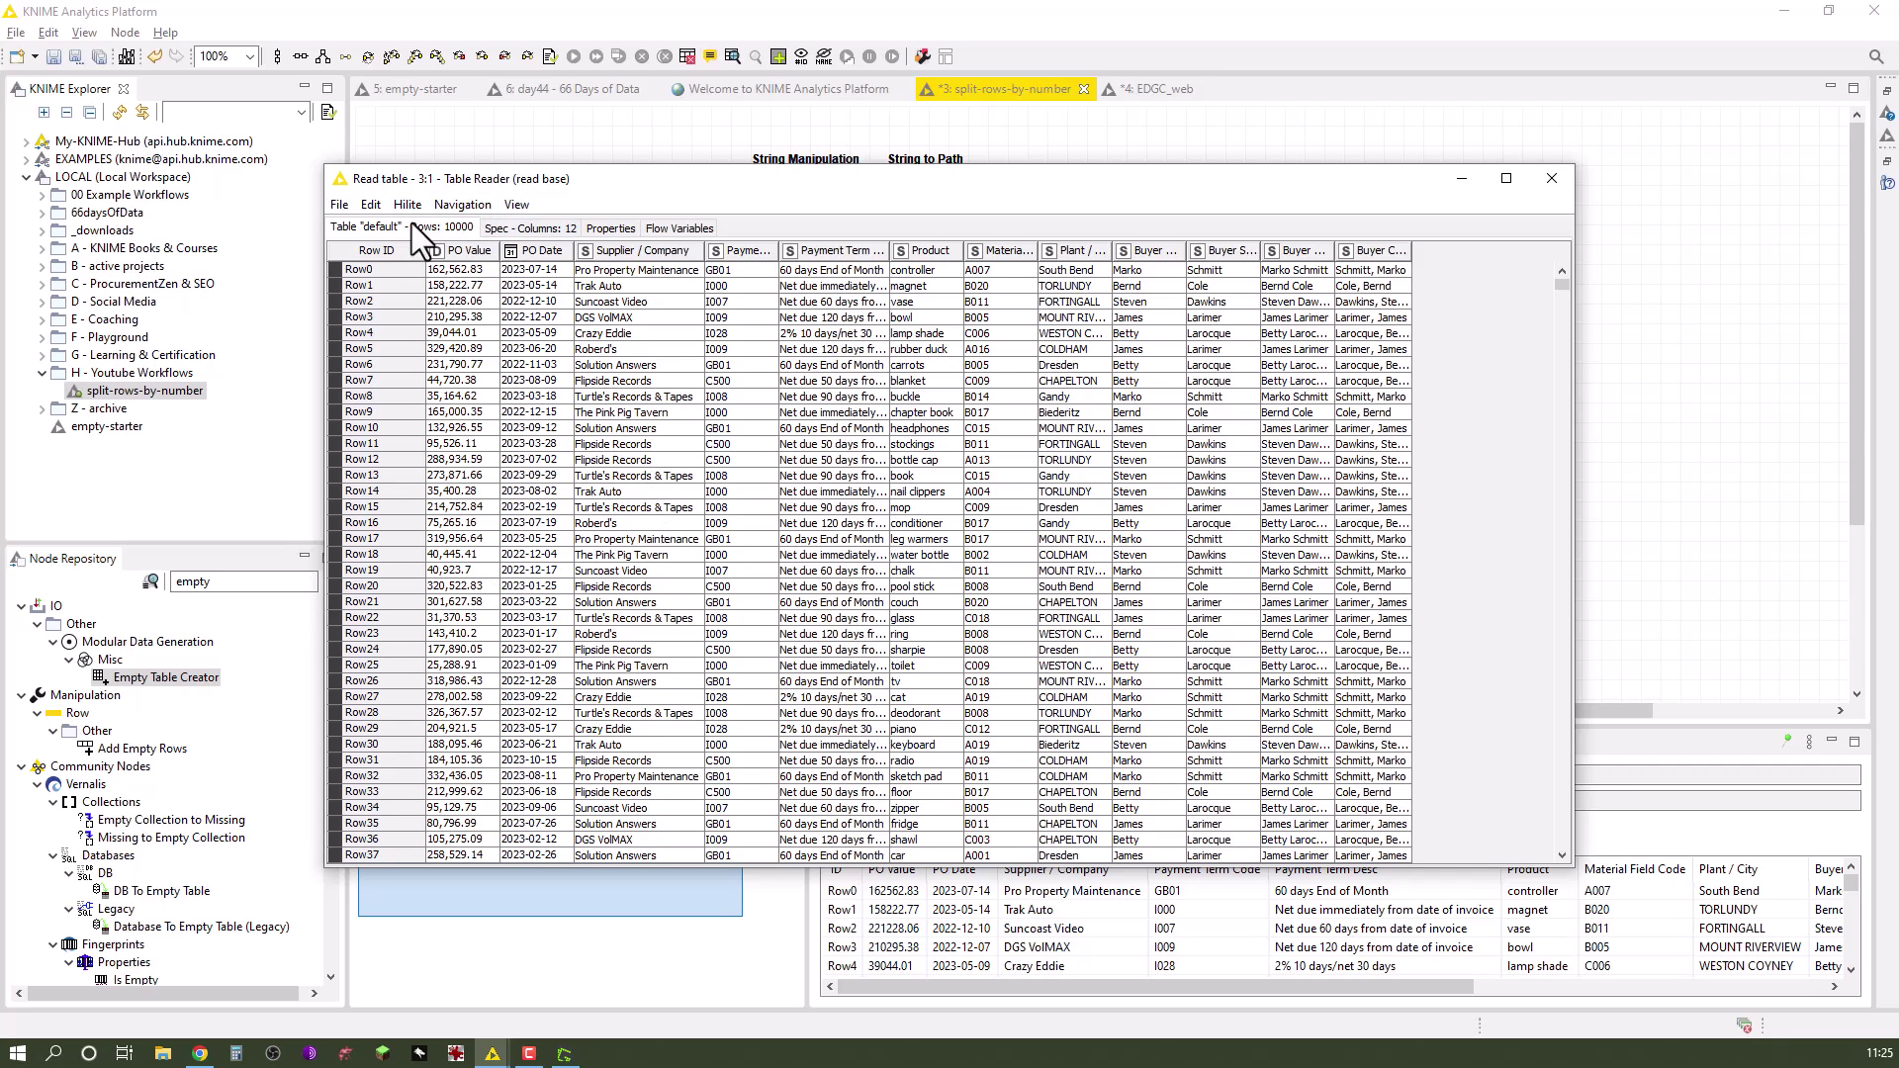
pyautogui.click(1549, 179)
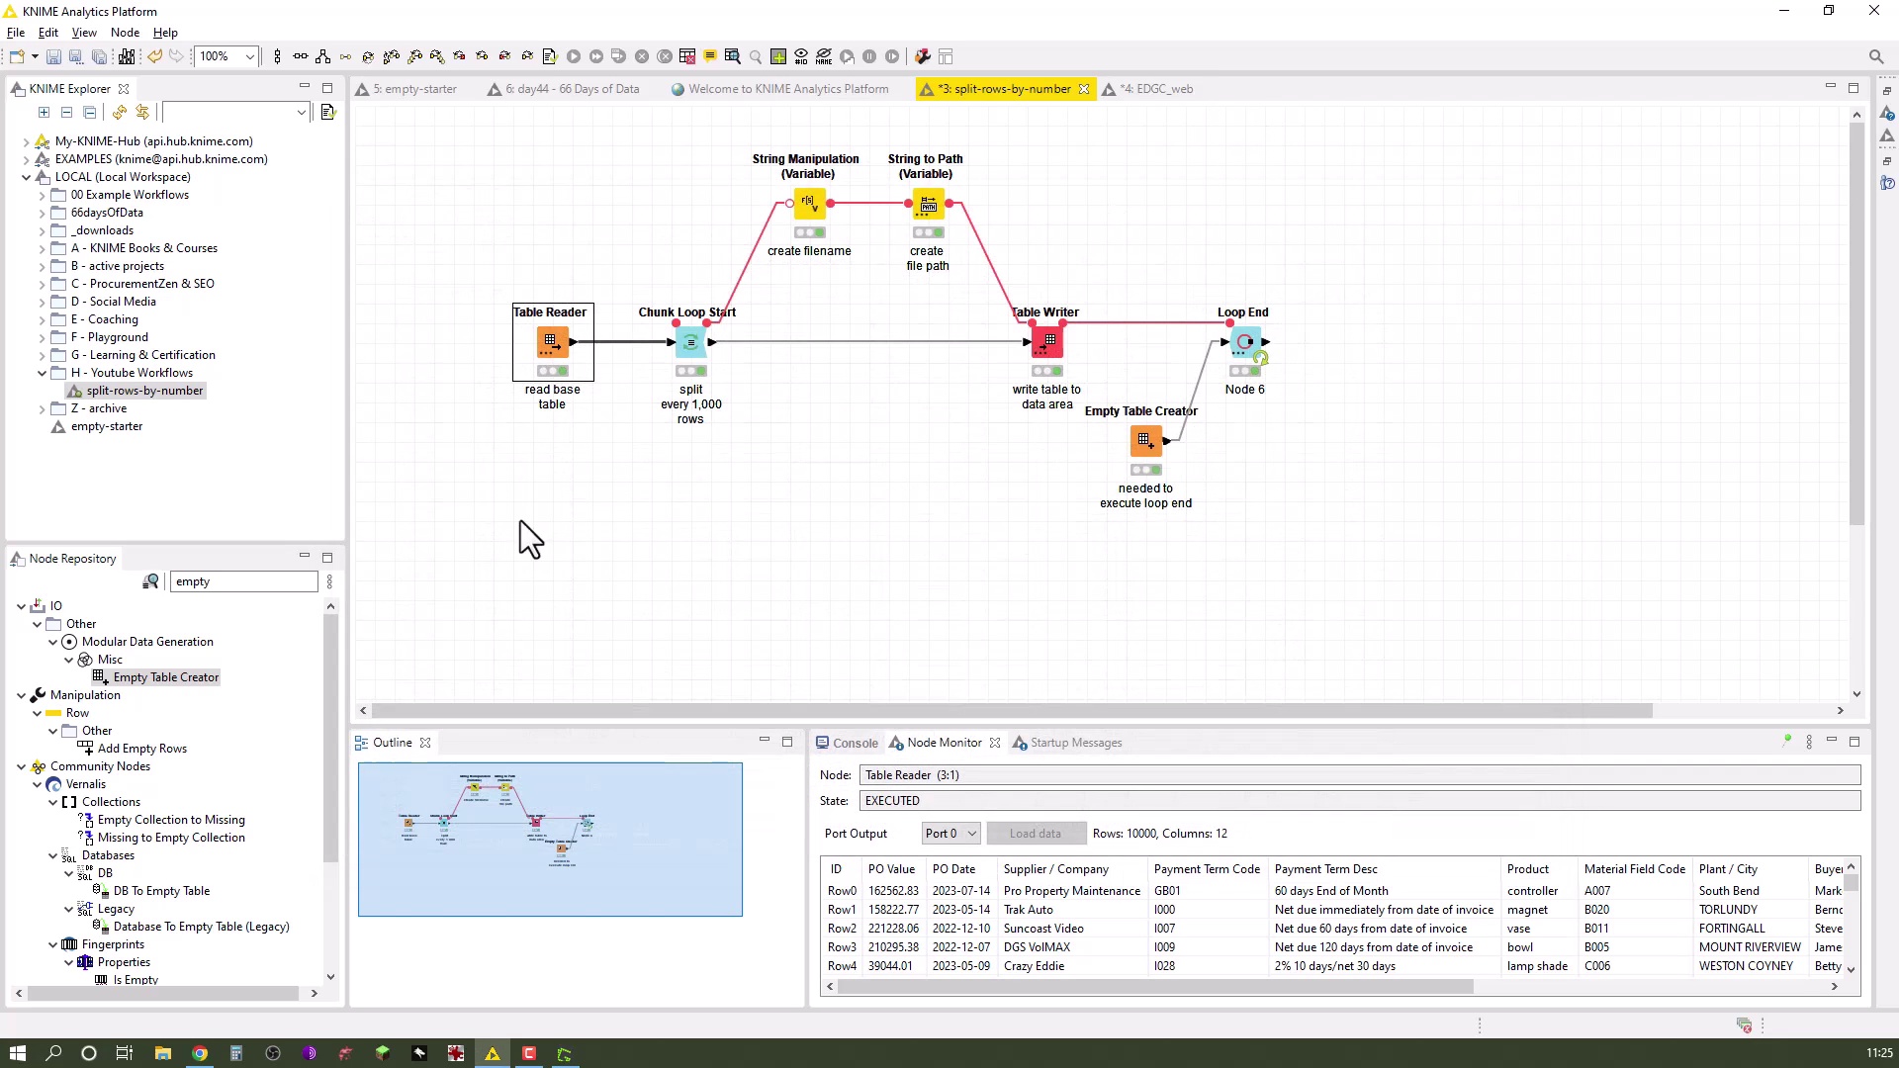
pyautogui.doubleClick(691, 341)
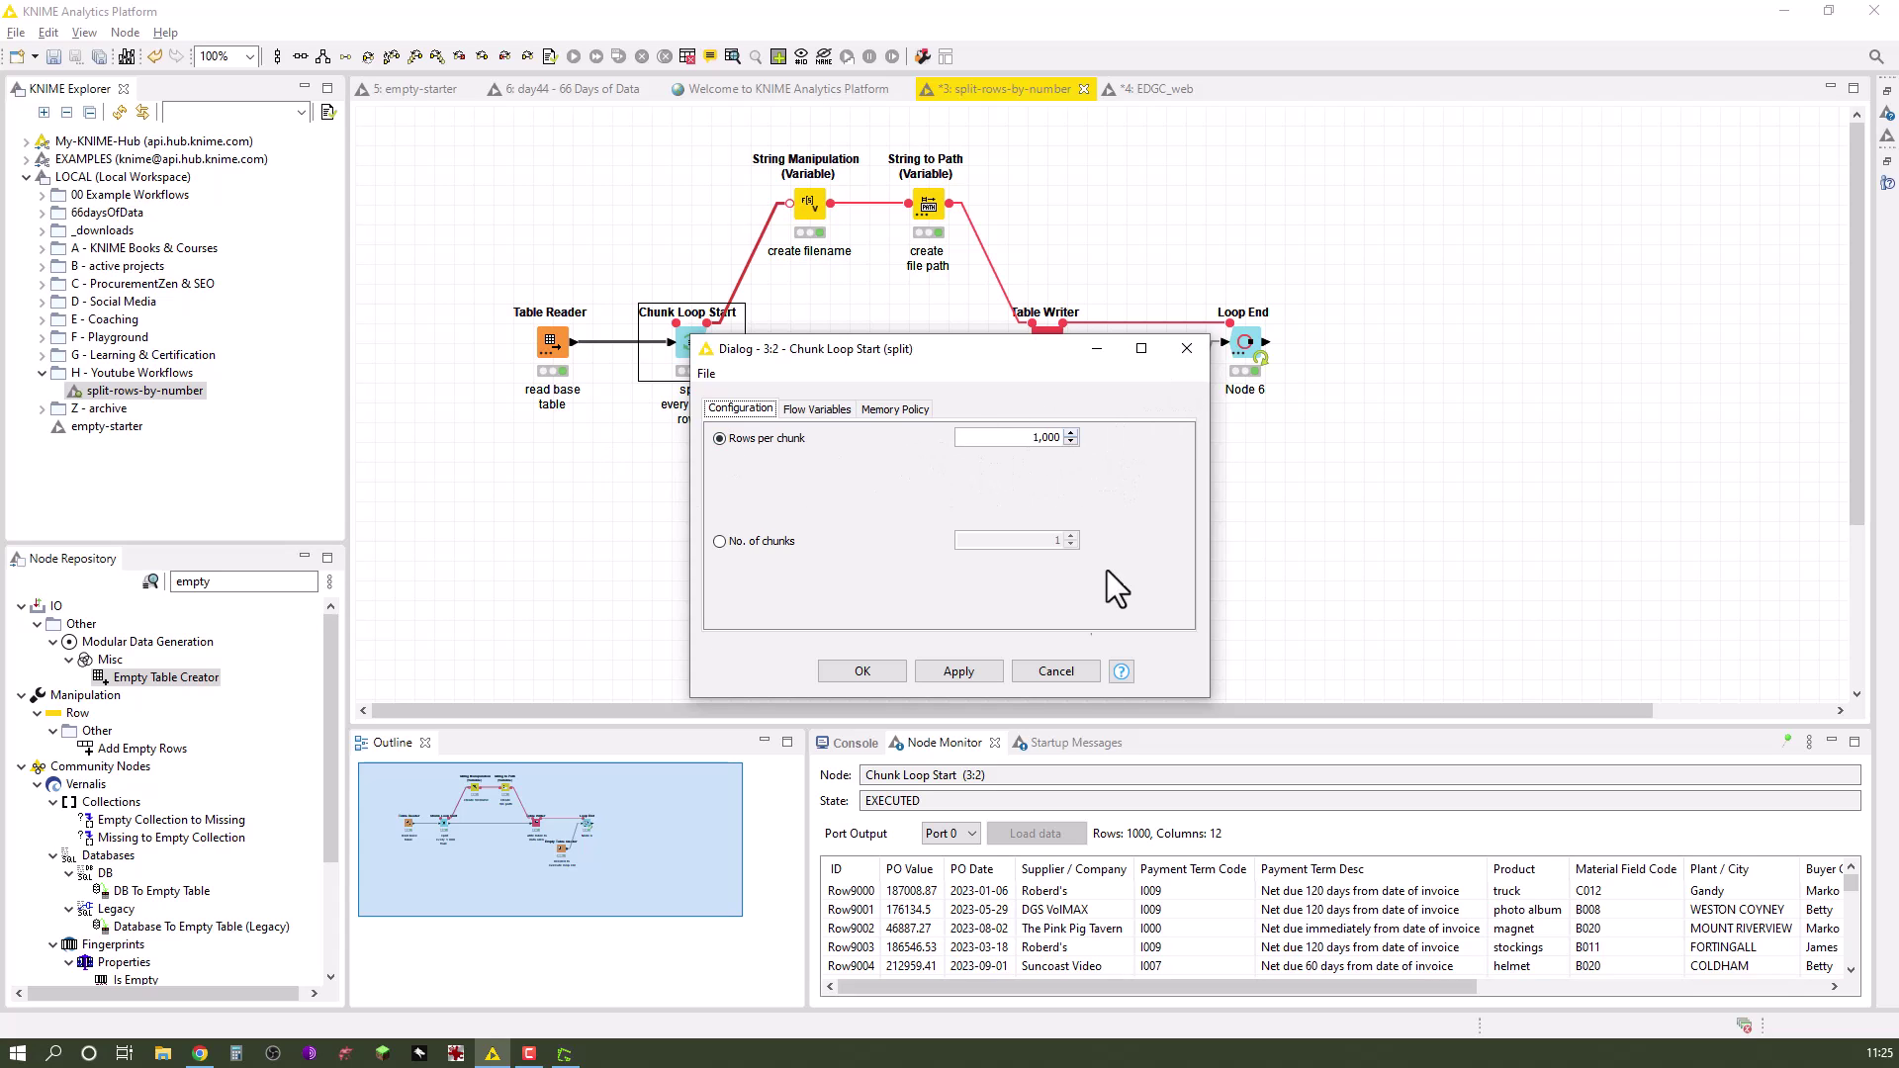
pyautogui.click(1056, 672)
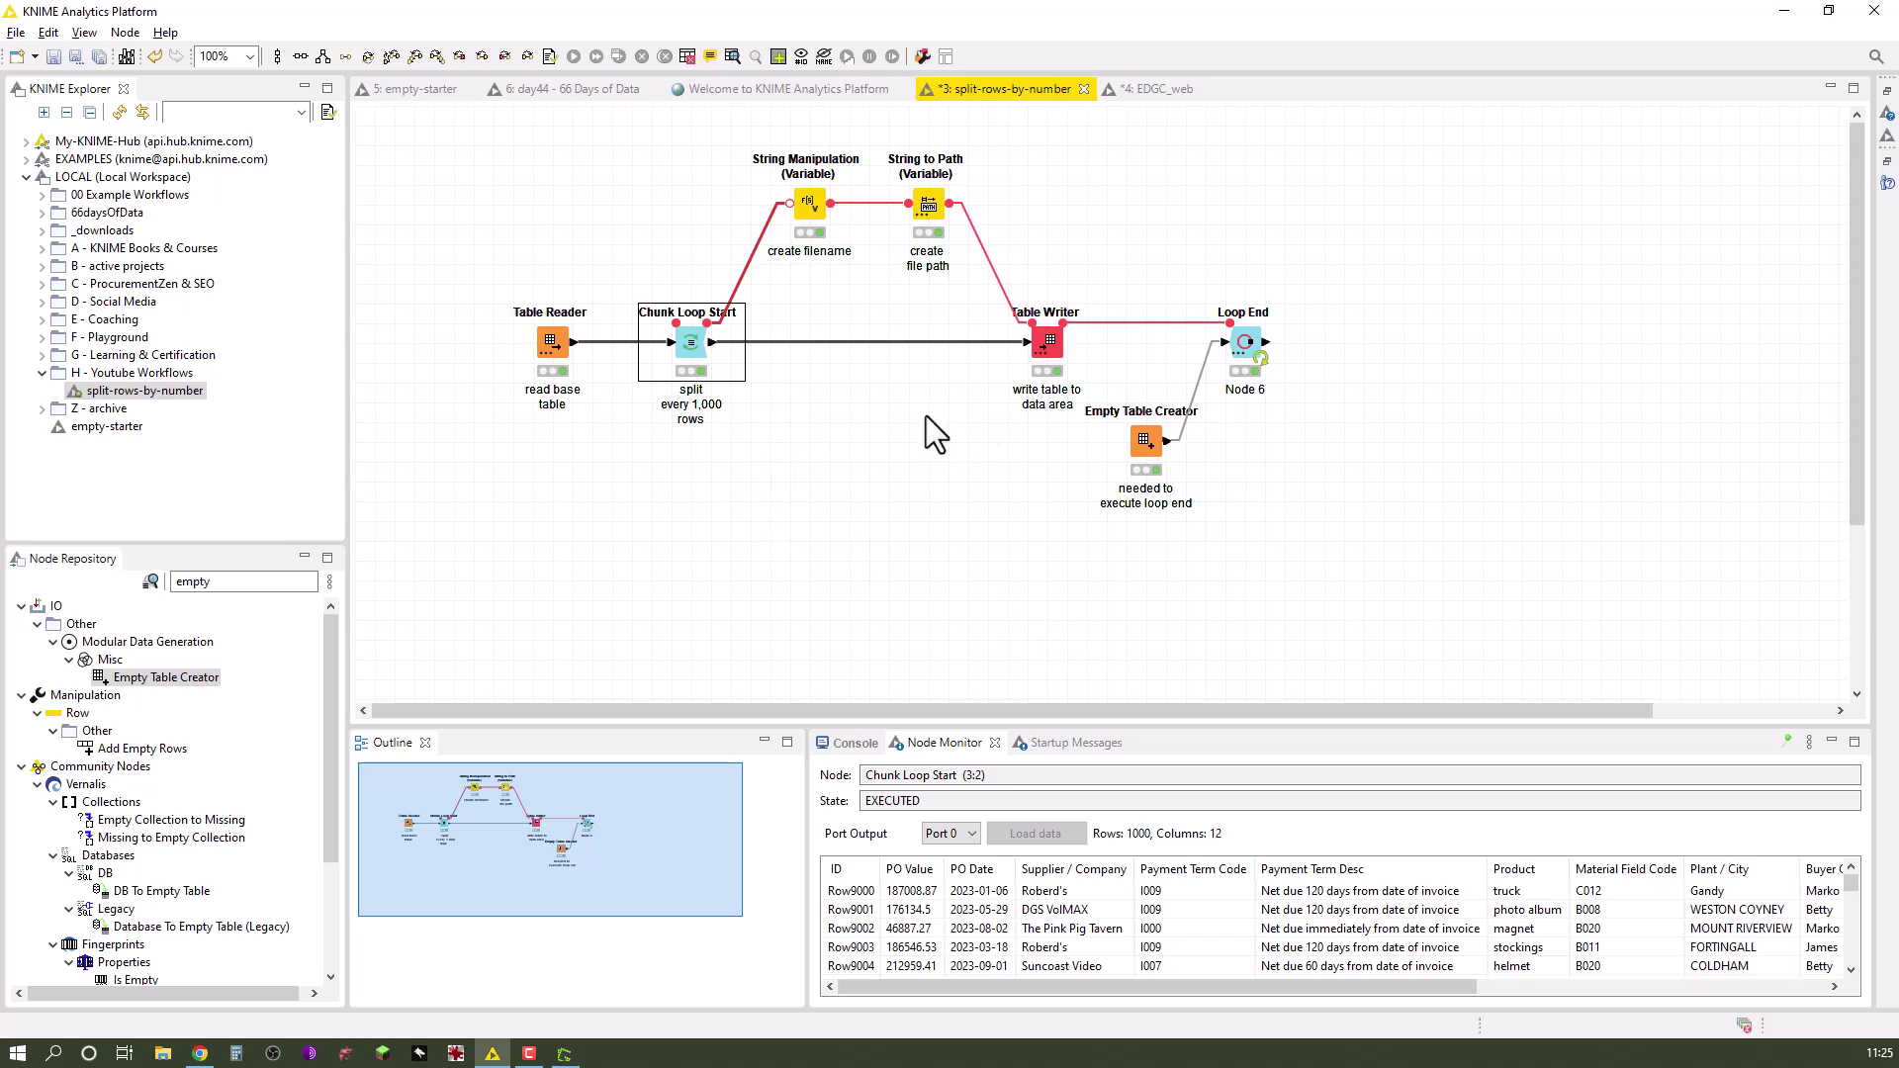
pyautogui.doubleClick(1048, 344)
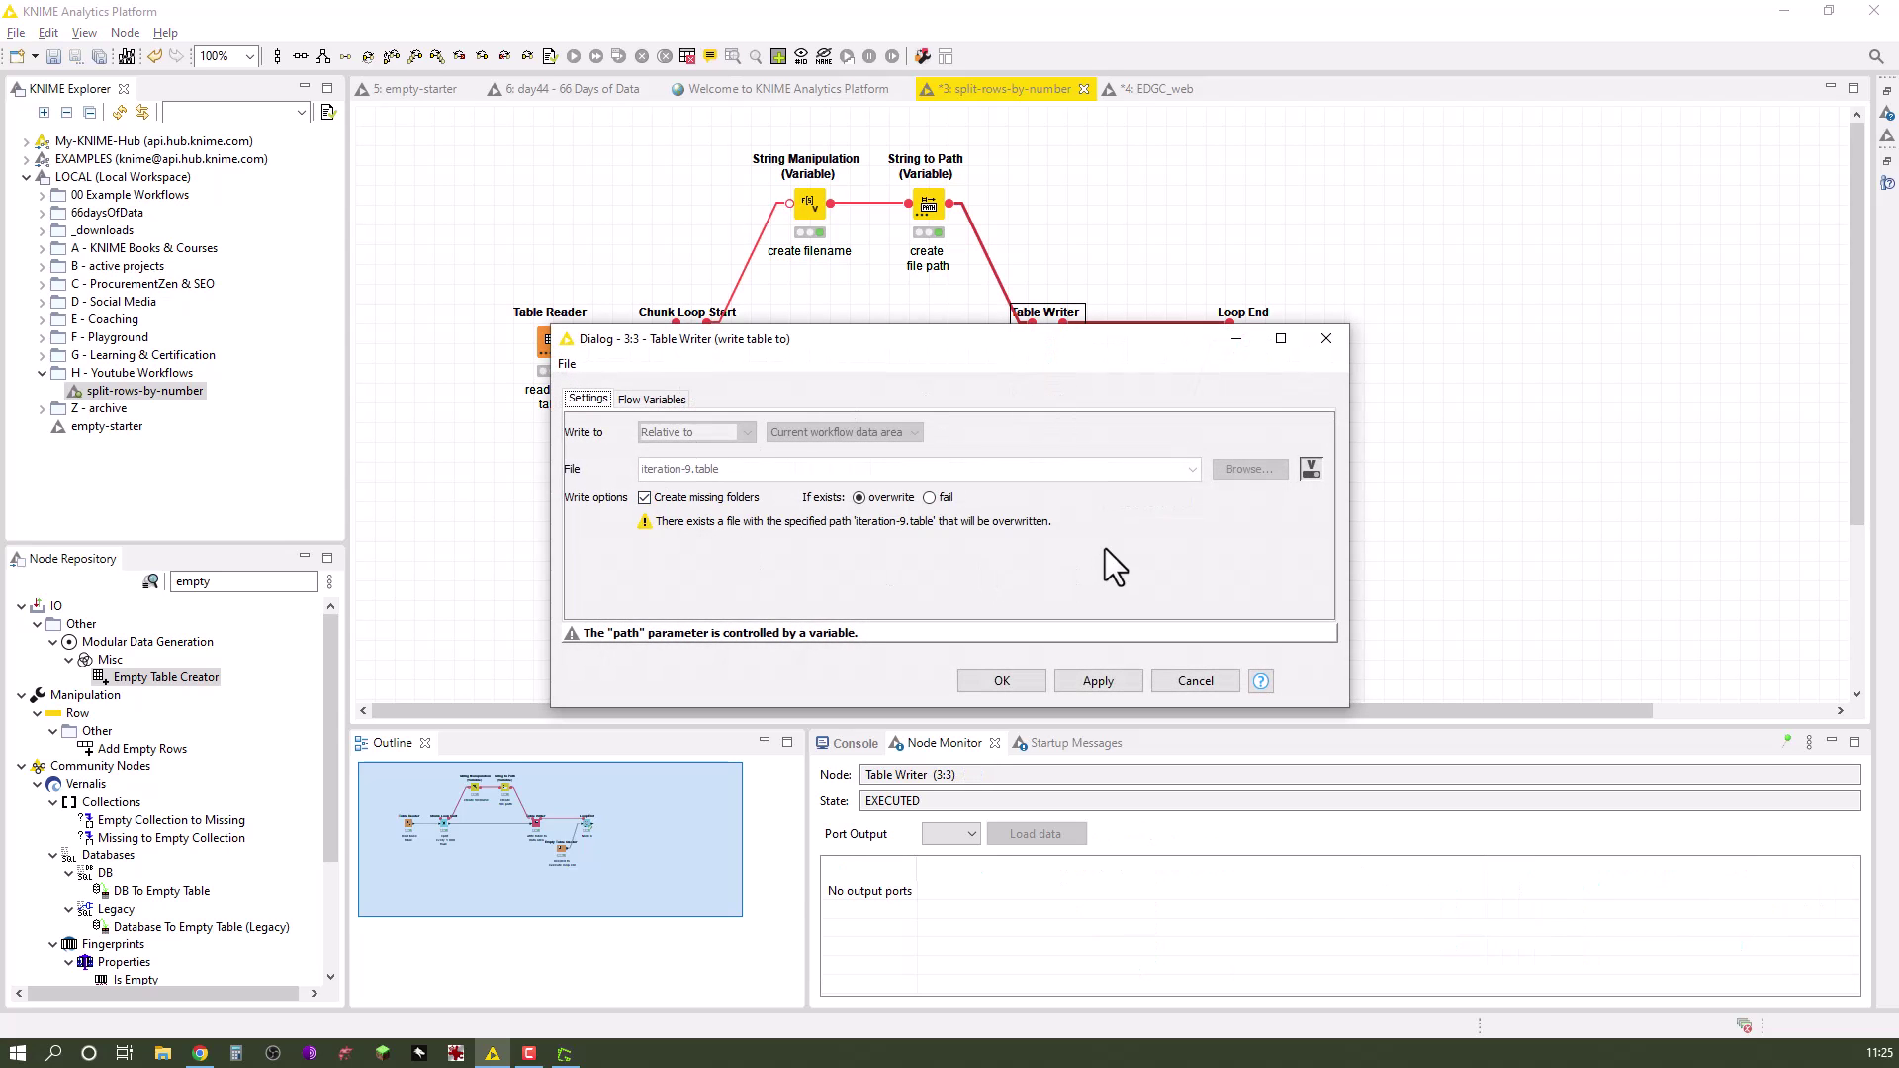
pyautogui.click(1197, 681)
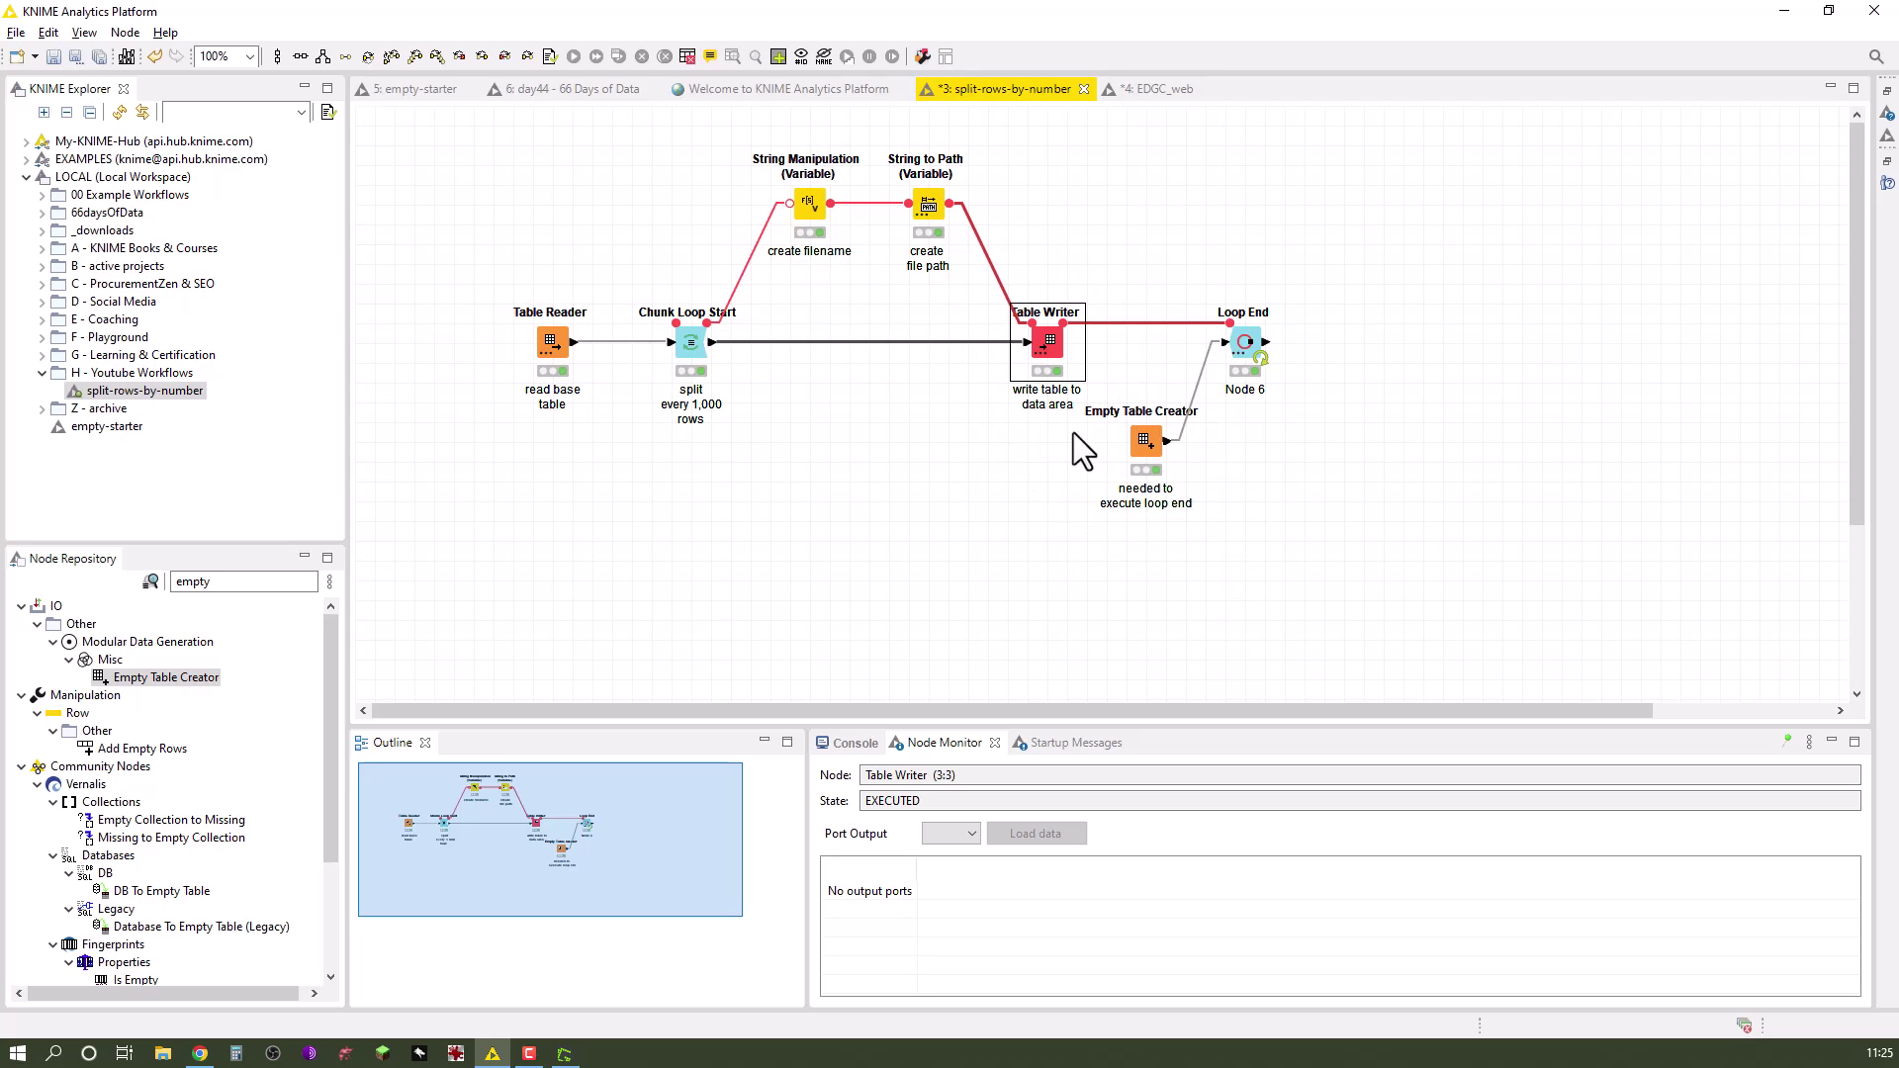
pyautogui.rightClick(1049, 341)
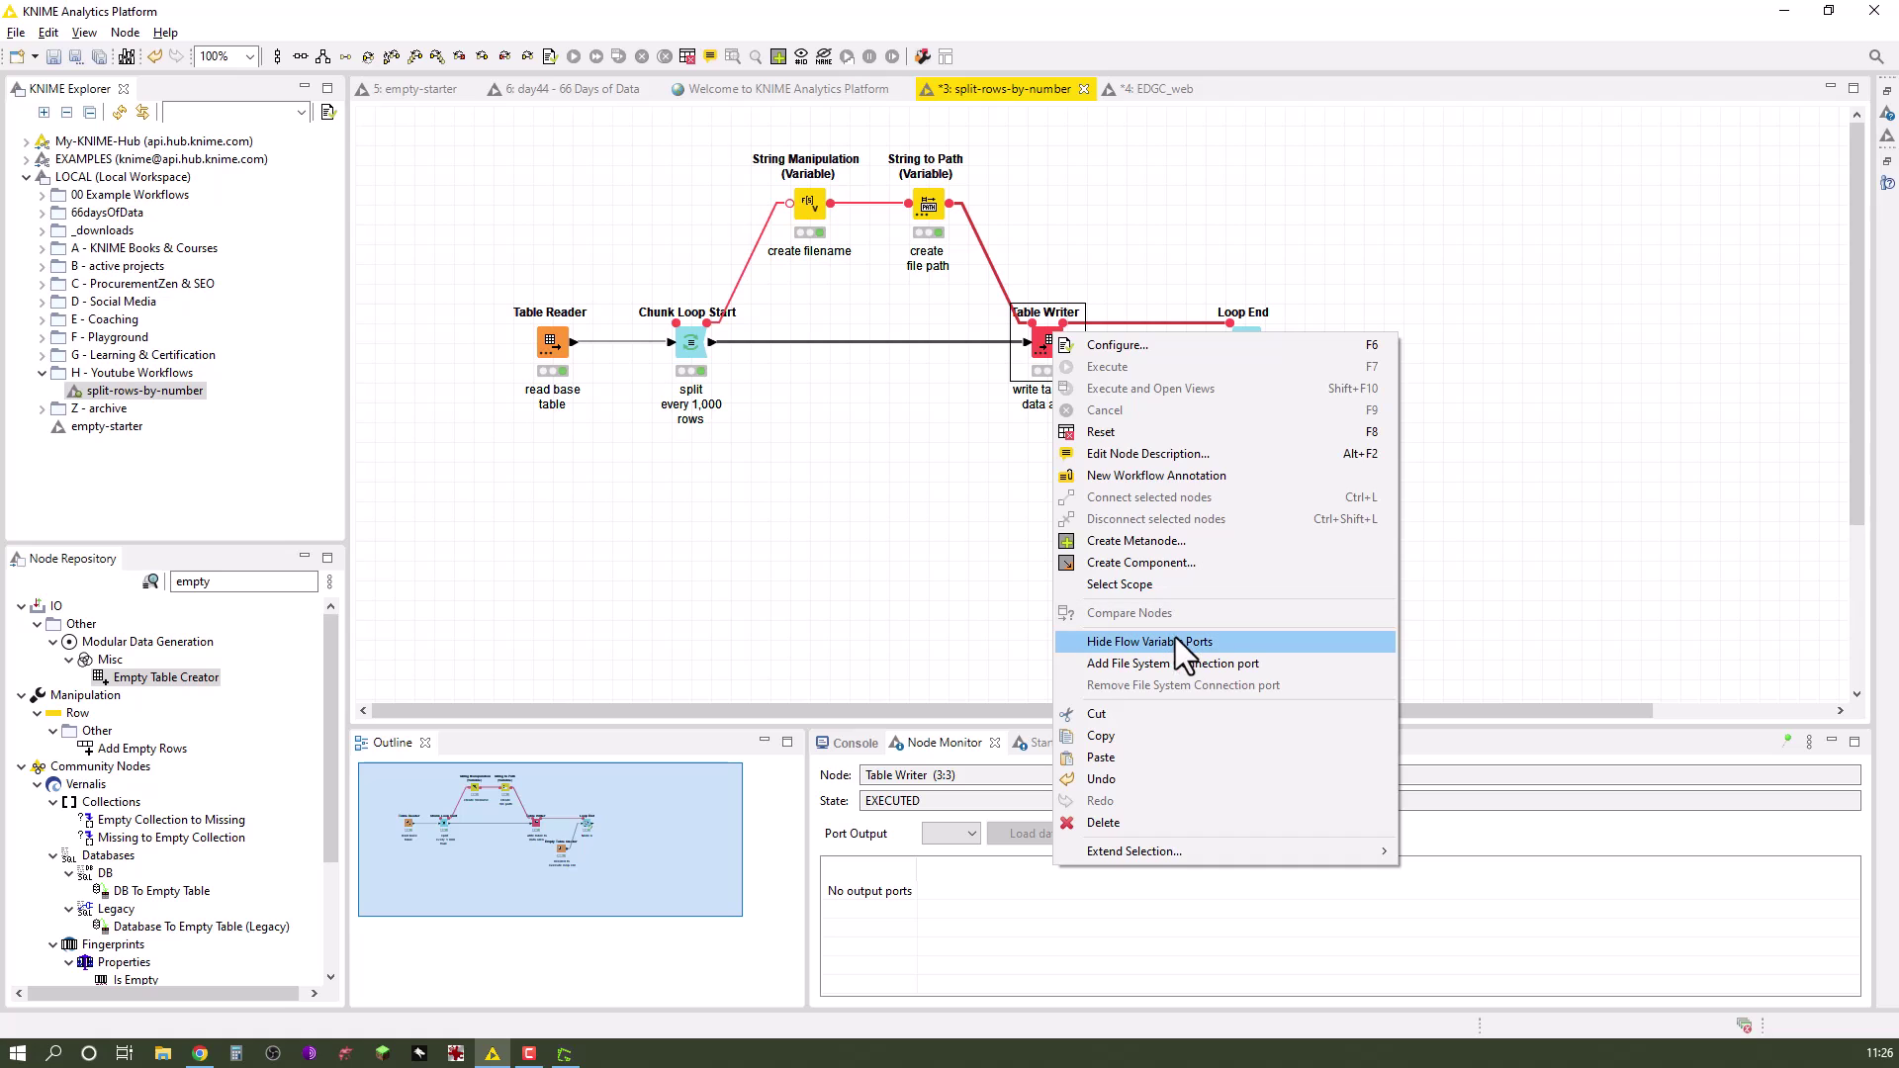
pyautogui.click(1241, 640)
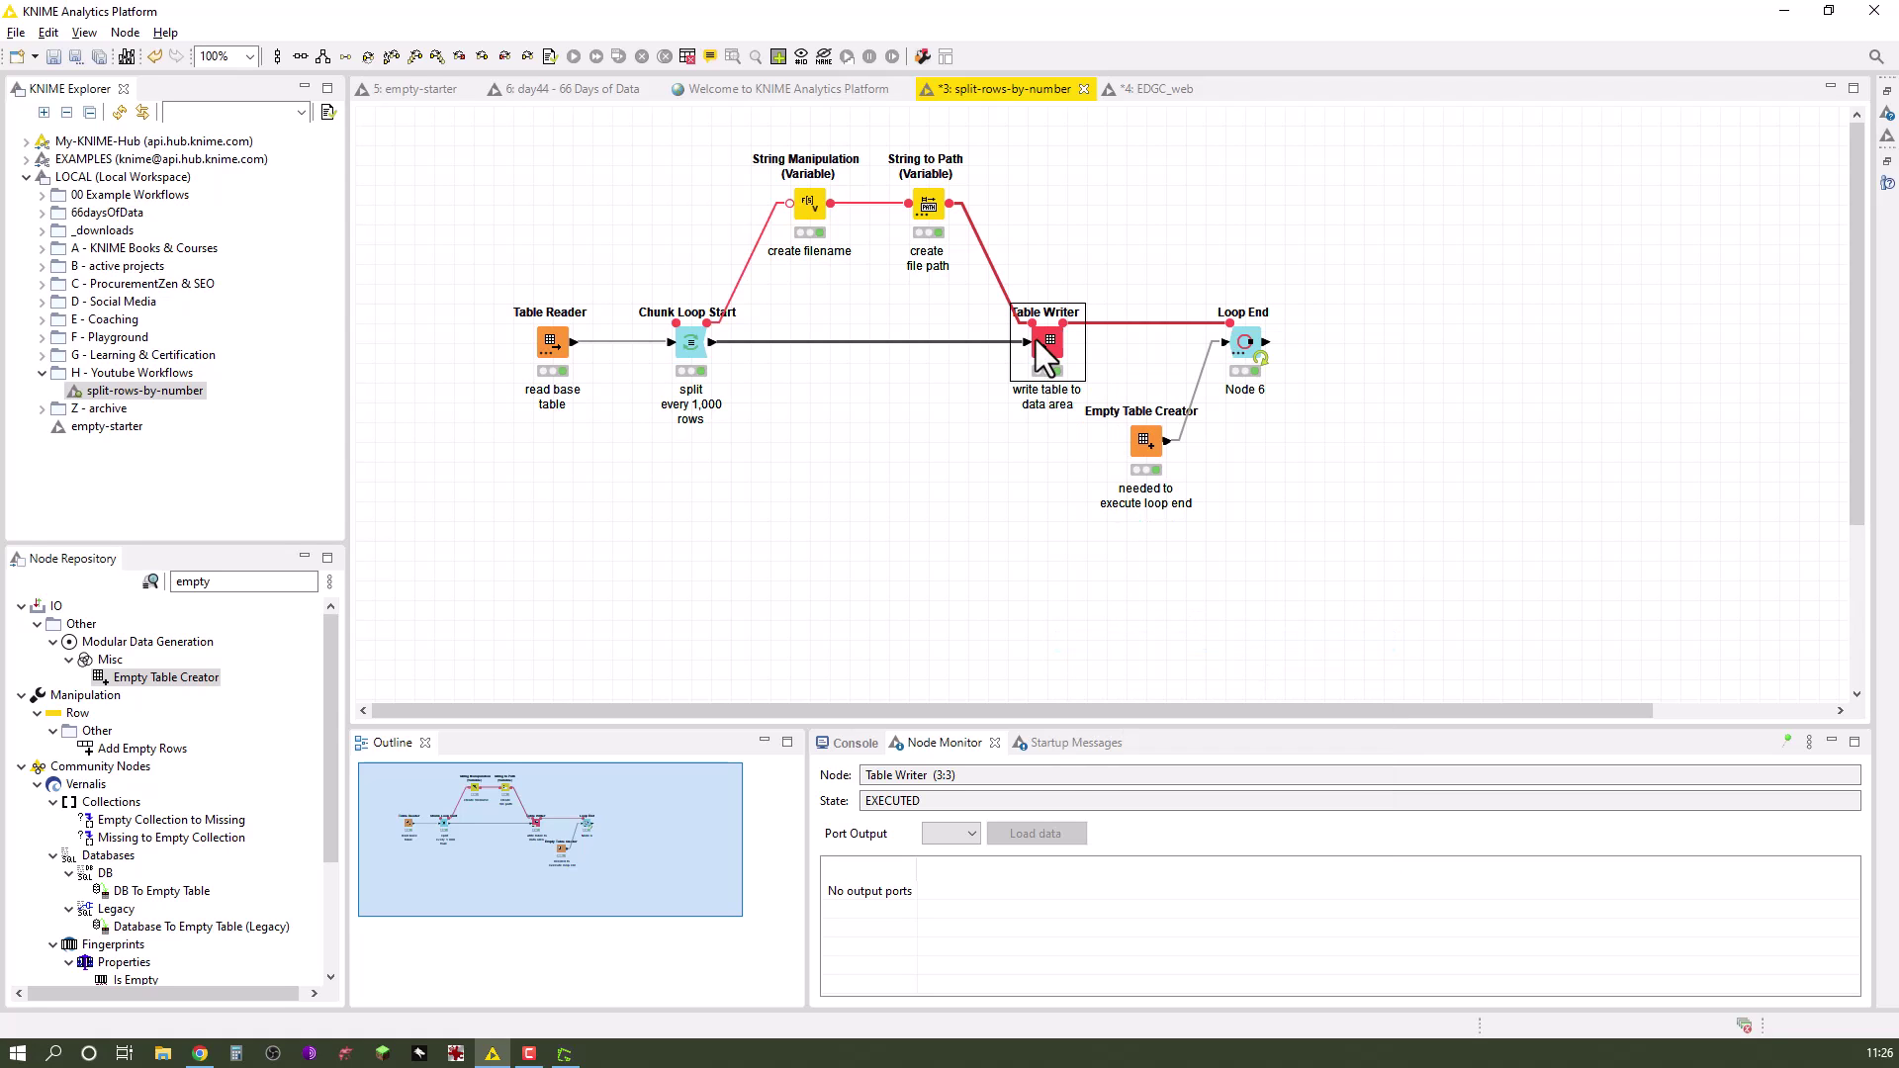
pyautogui.rightClick(1035, 337)
pyautogui.click(1174, 638)
pyautogui.click(1145, 432)
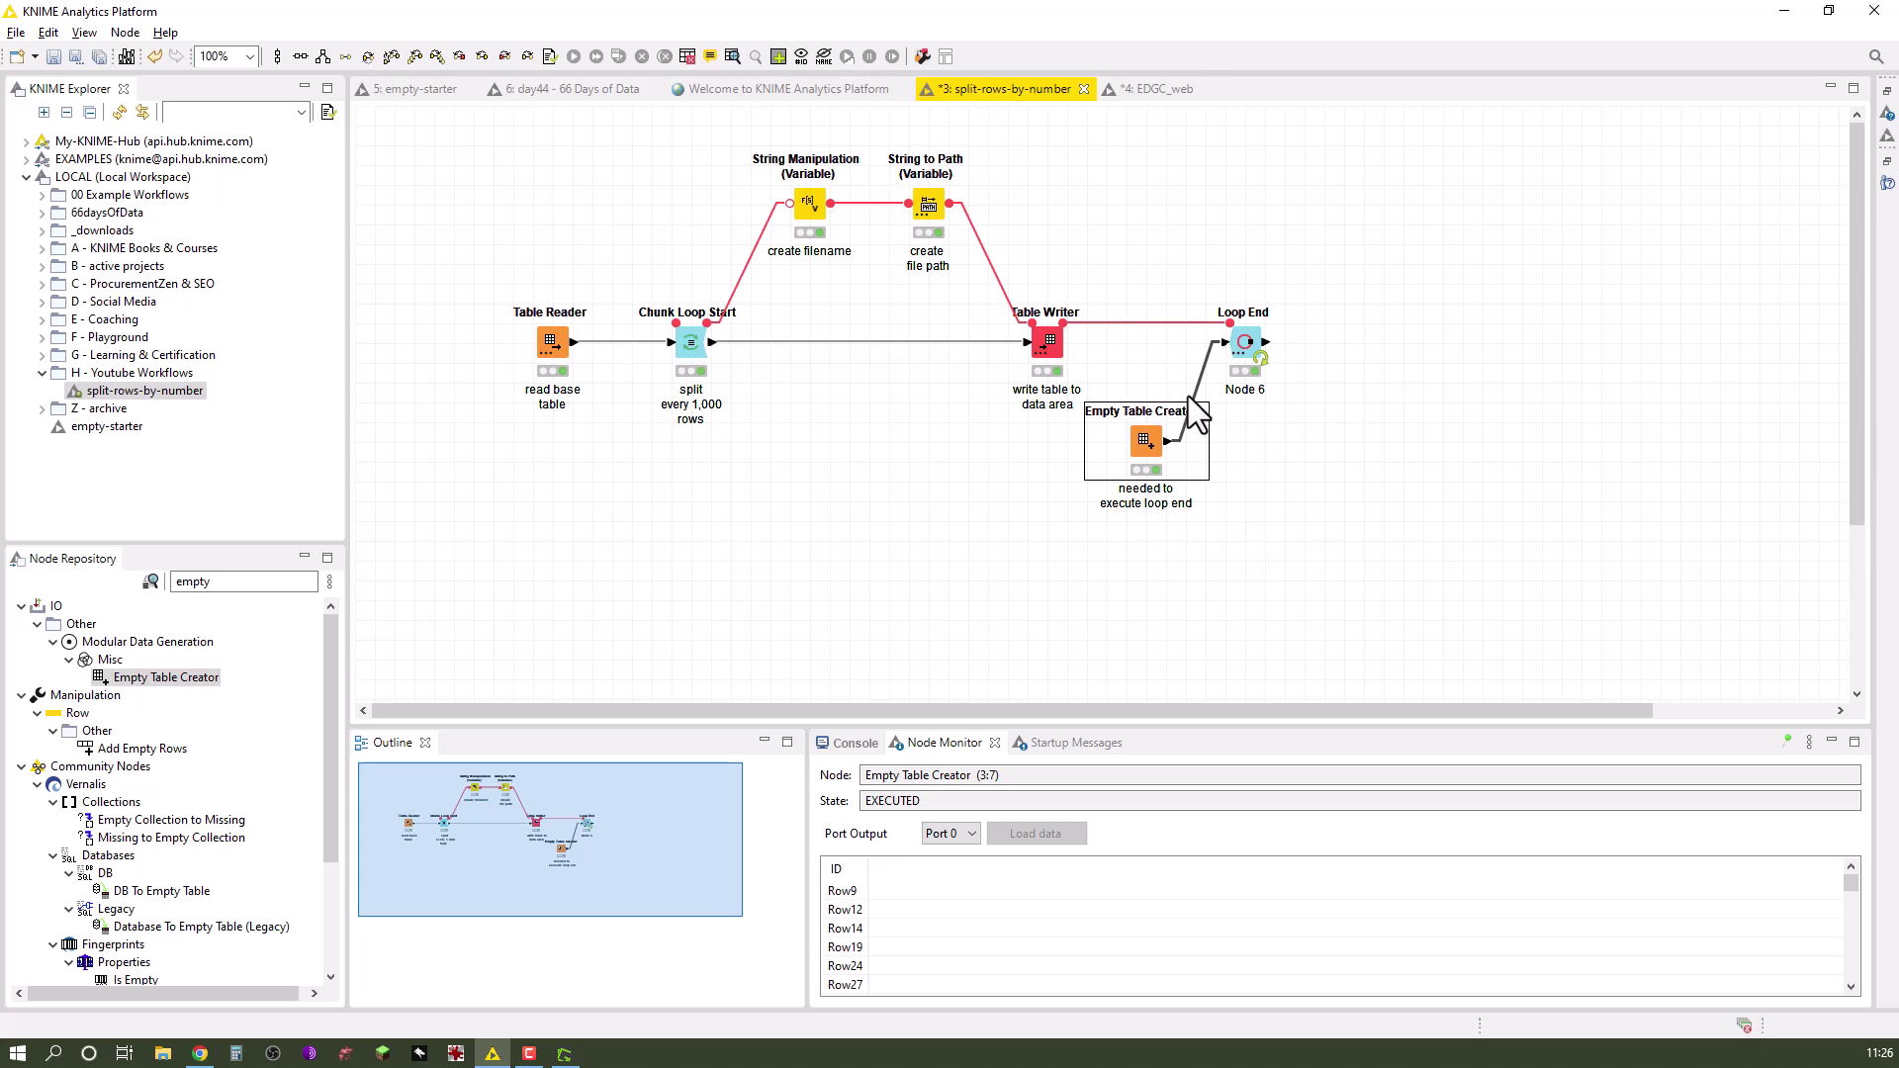
pyautogui.click(1354, 492)
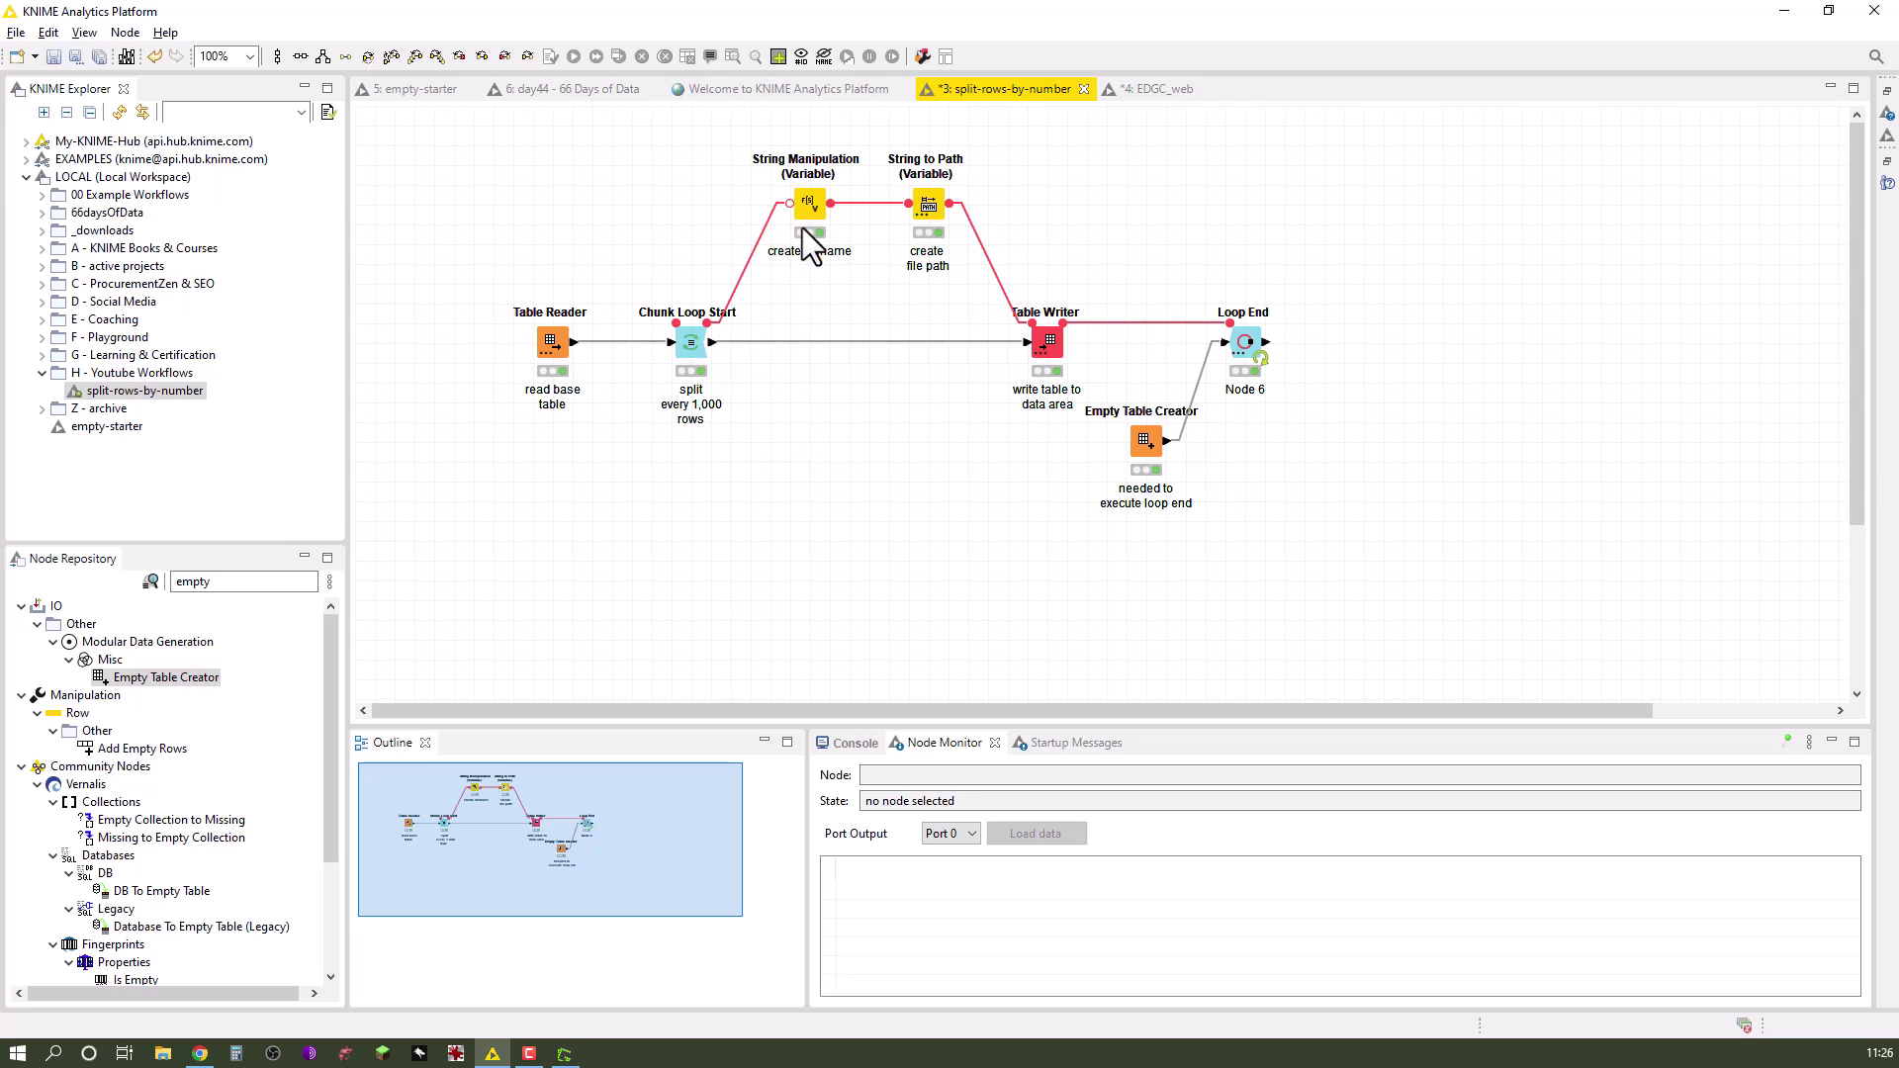
pyautogui.click(695, 341)
pyautogui.rightClick(694, 341)
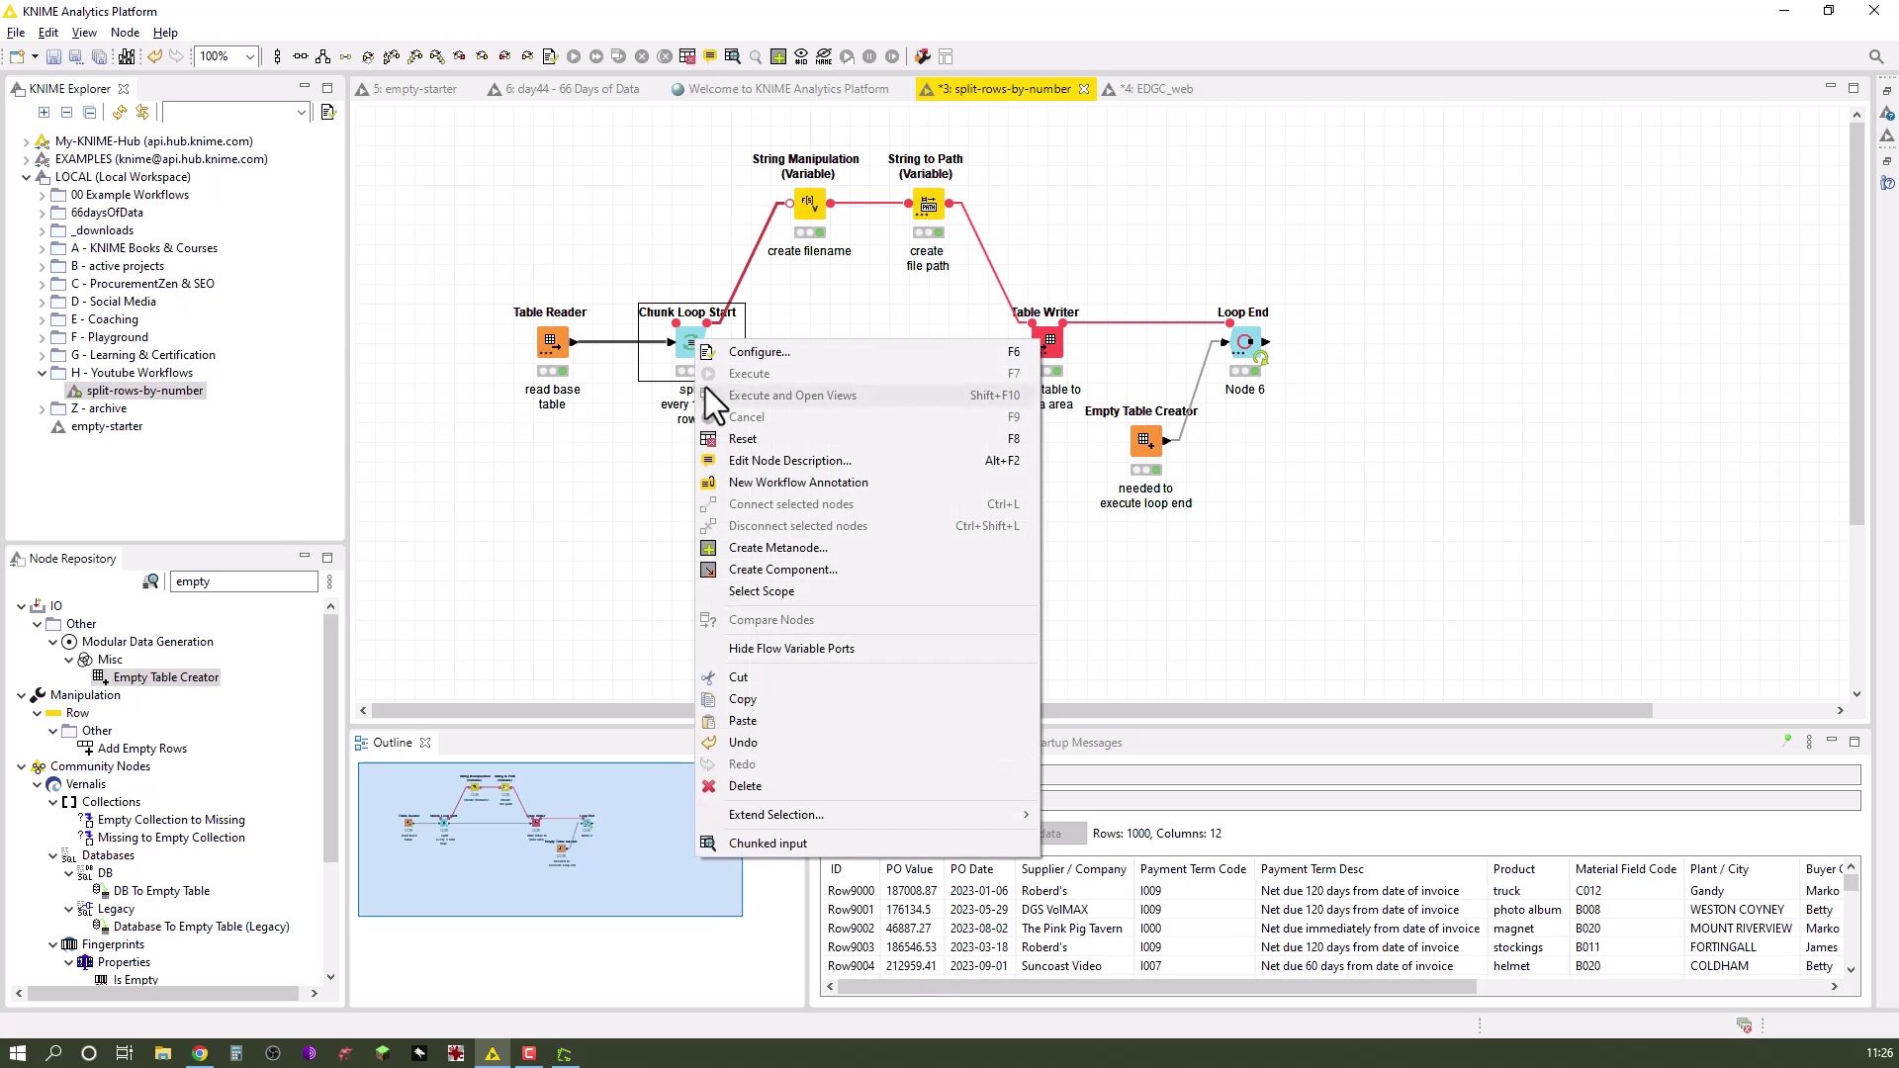
pyautogui.click(841, 842)
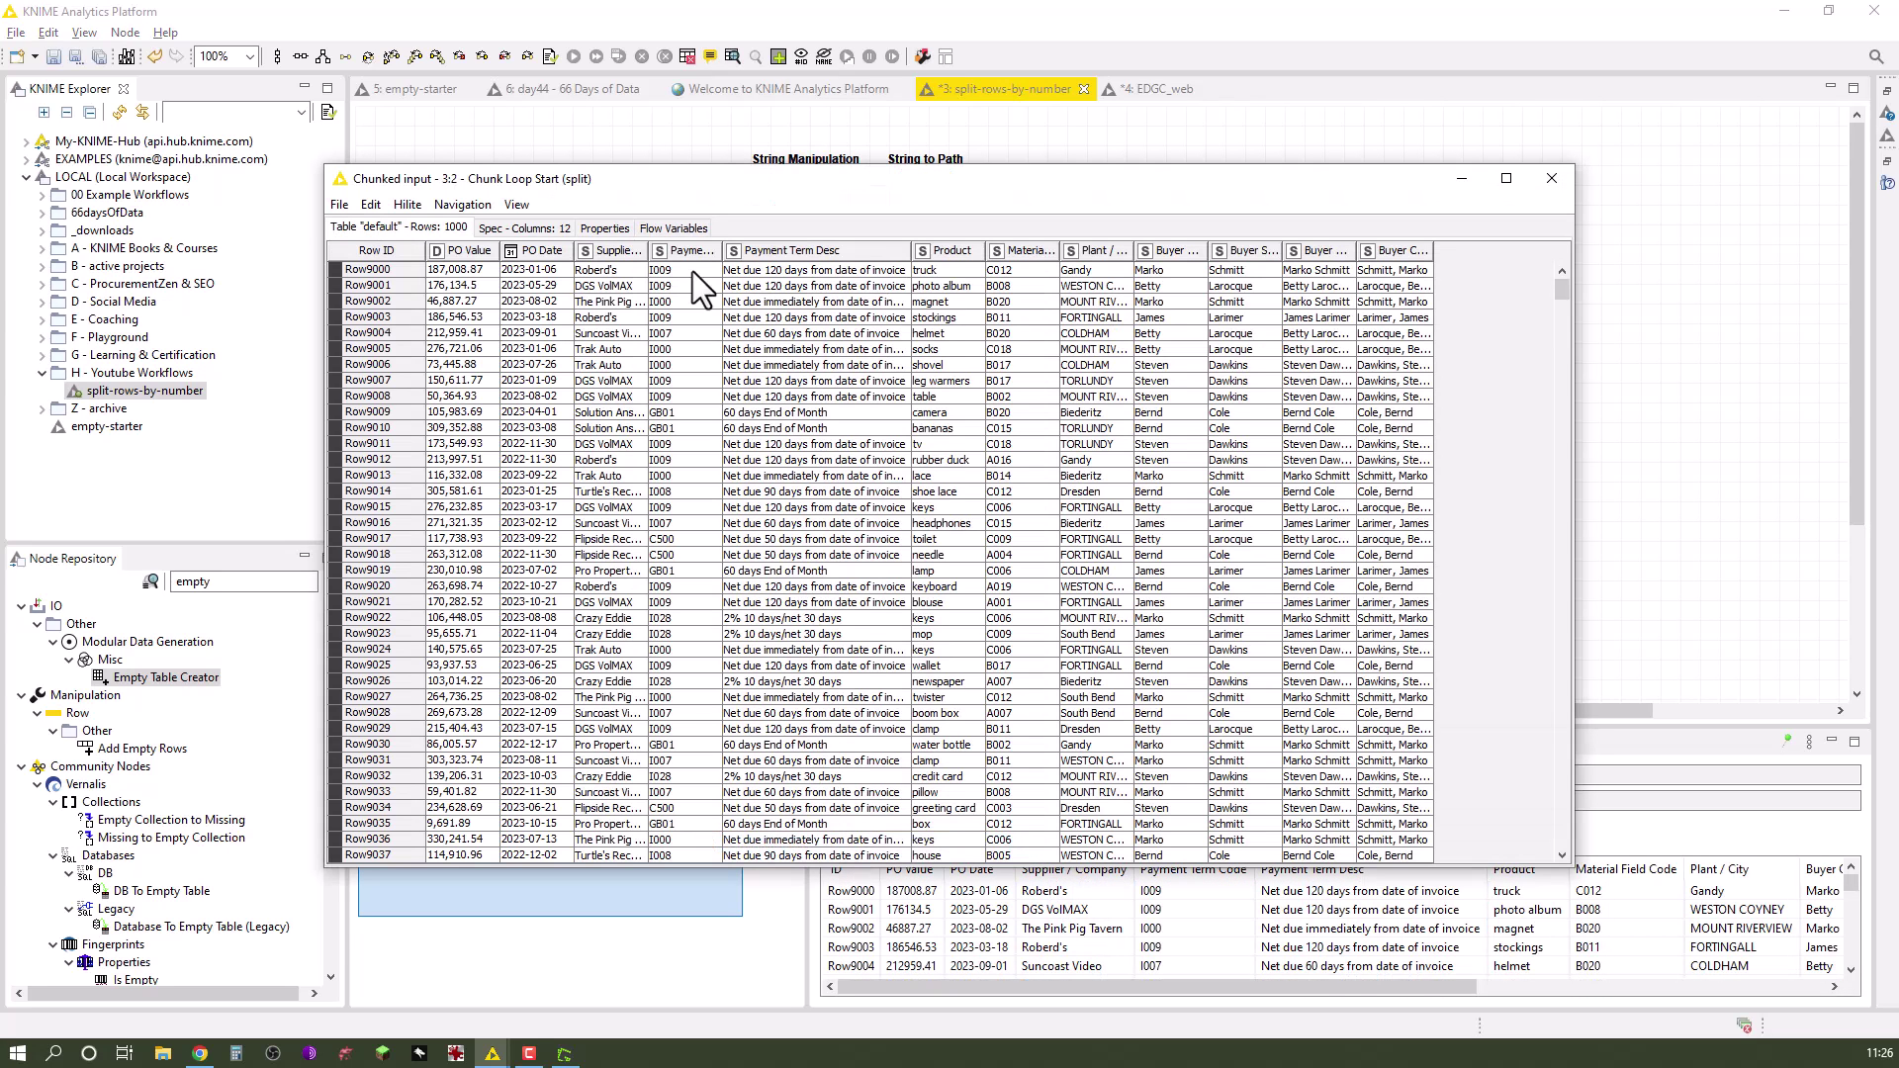
pyautogui.click(672, 229)
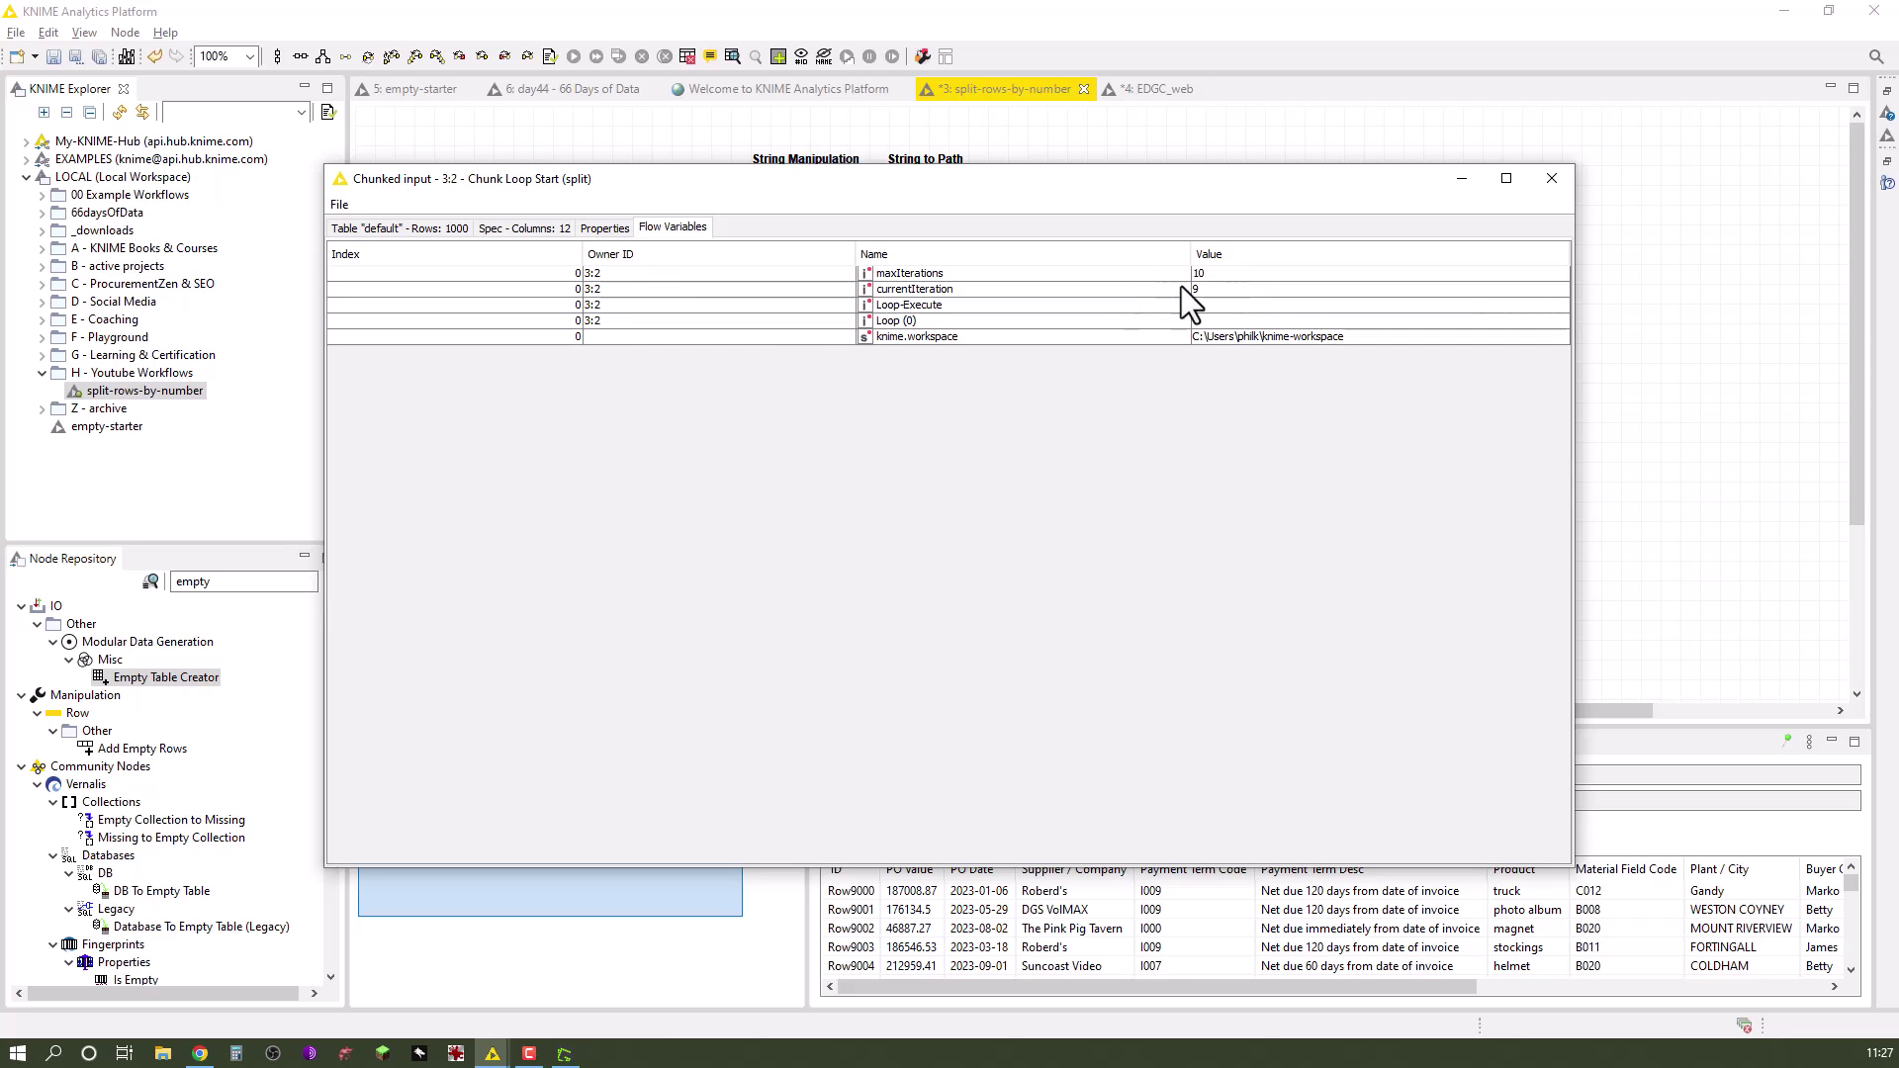
pyautogui.click(1551, 179)
# - Review the create filename join expression and cancel the dialog without changes
pyautogui.doubleClick(811, 207)
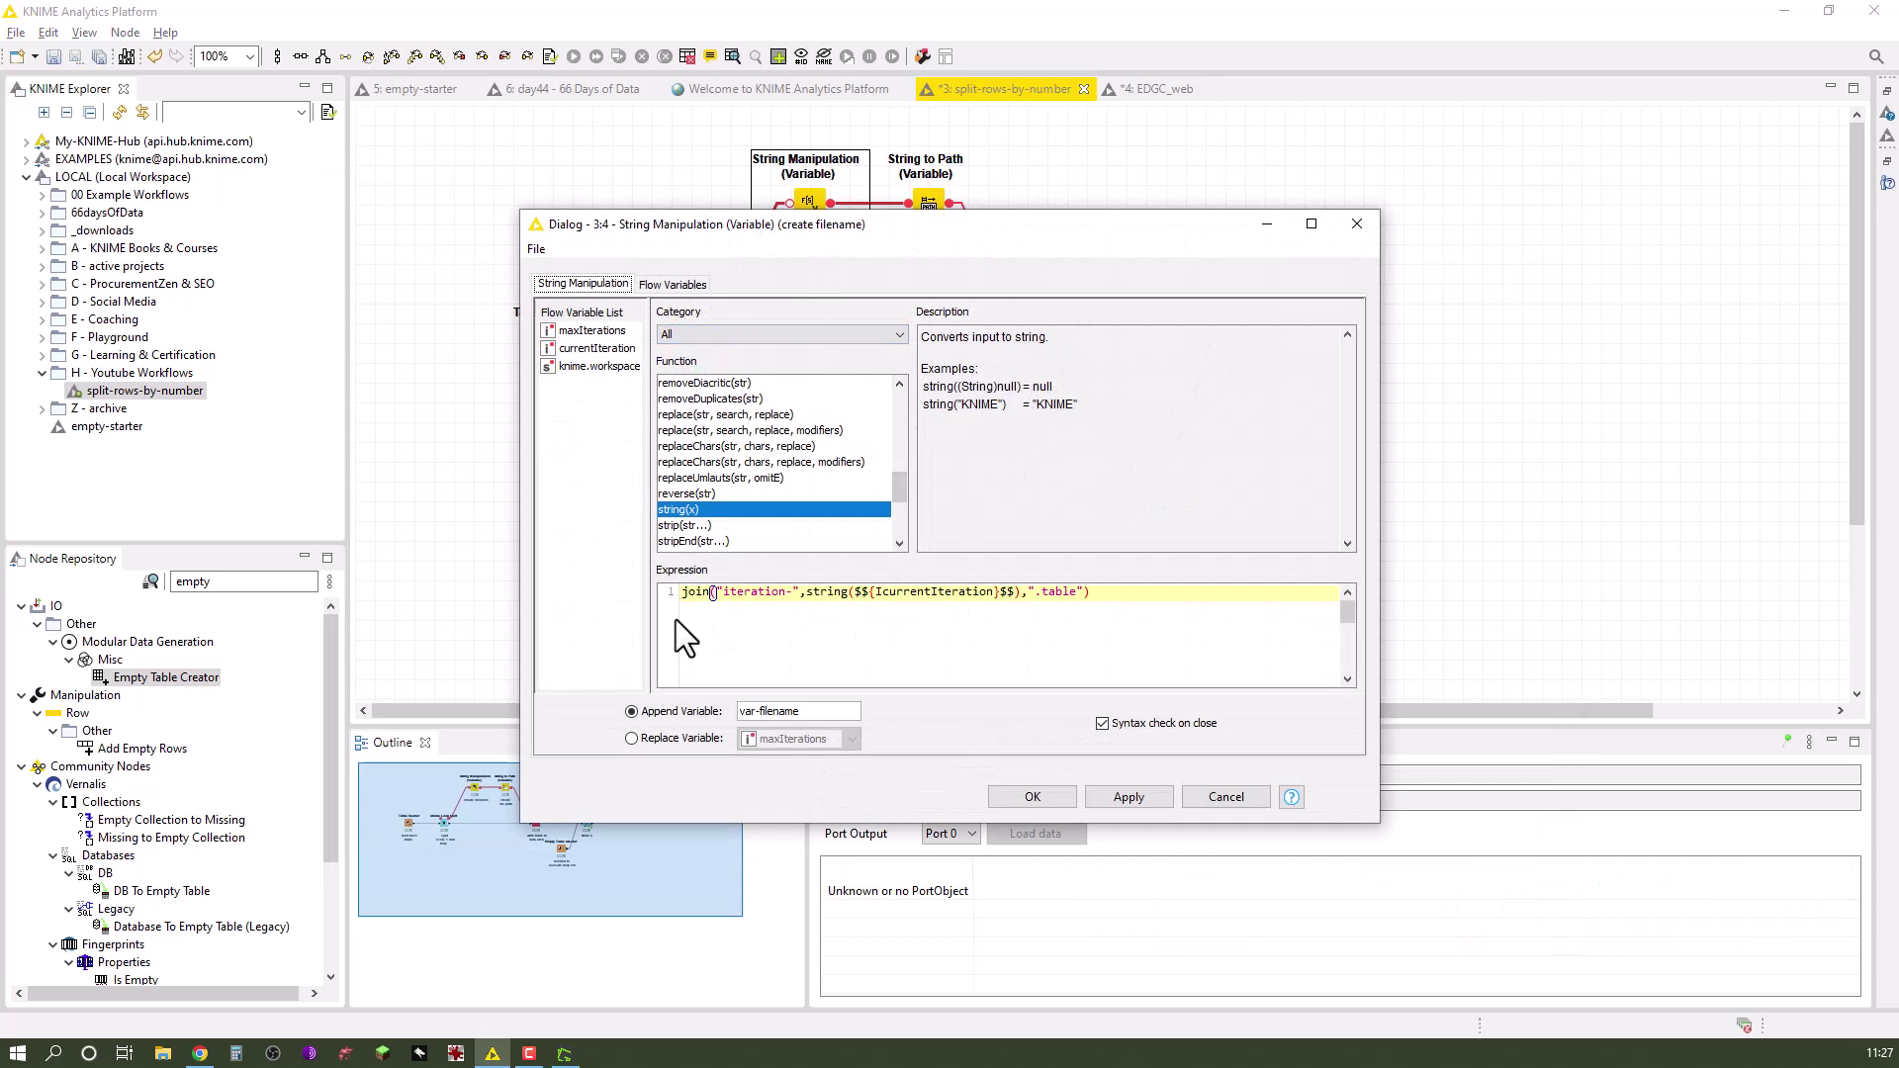
pyautogui.click(711, 614)
pyautogui.click(1226, 797)
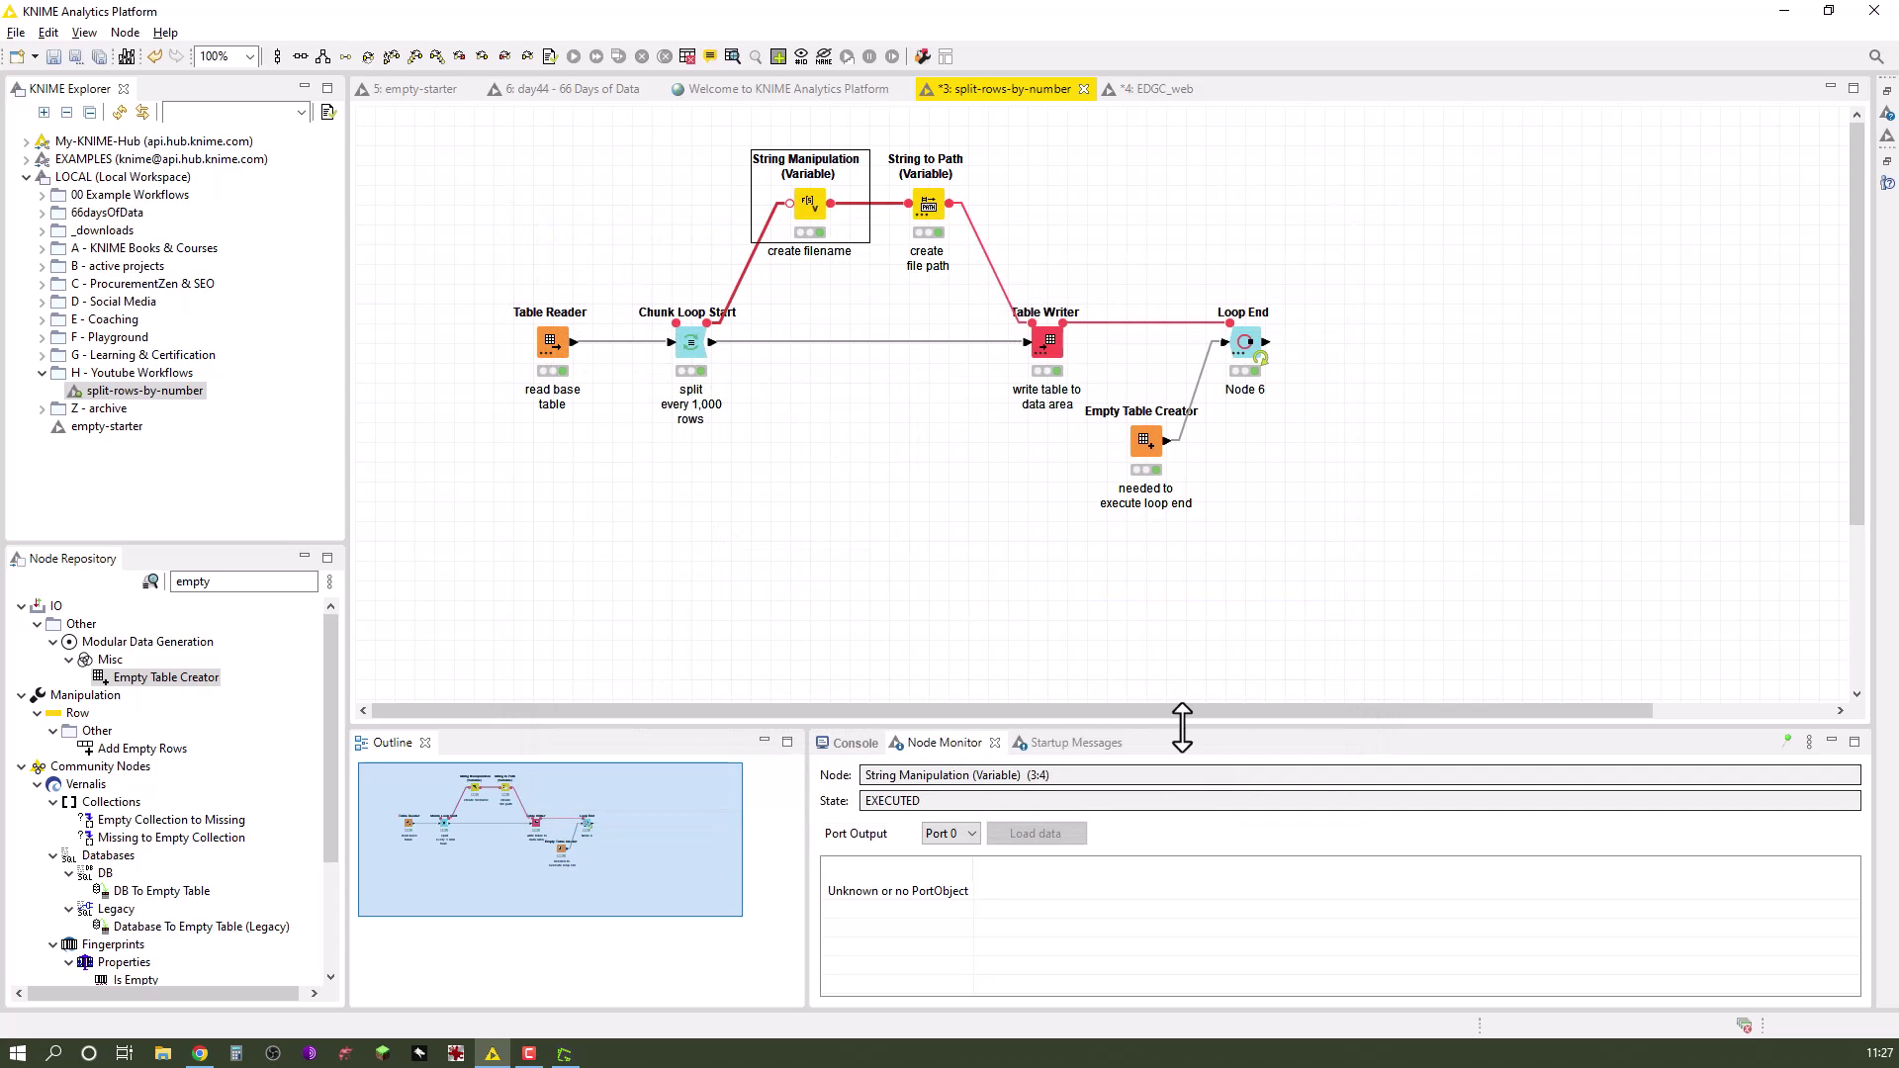
# - Confirm the create filename node's appended var-filename variable reads iteration-9.table
pyautogui.rightClick(820, 210)
pyautogui.click(918, 702)
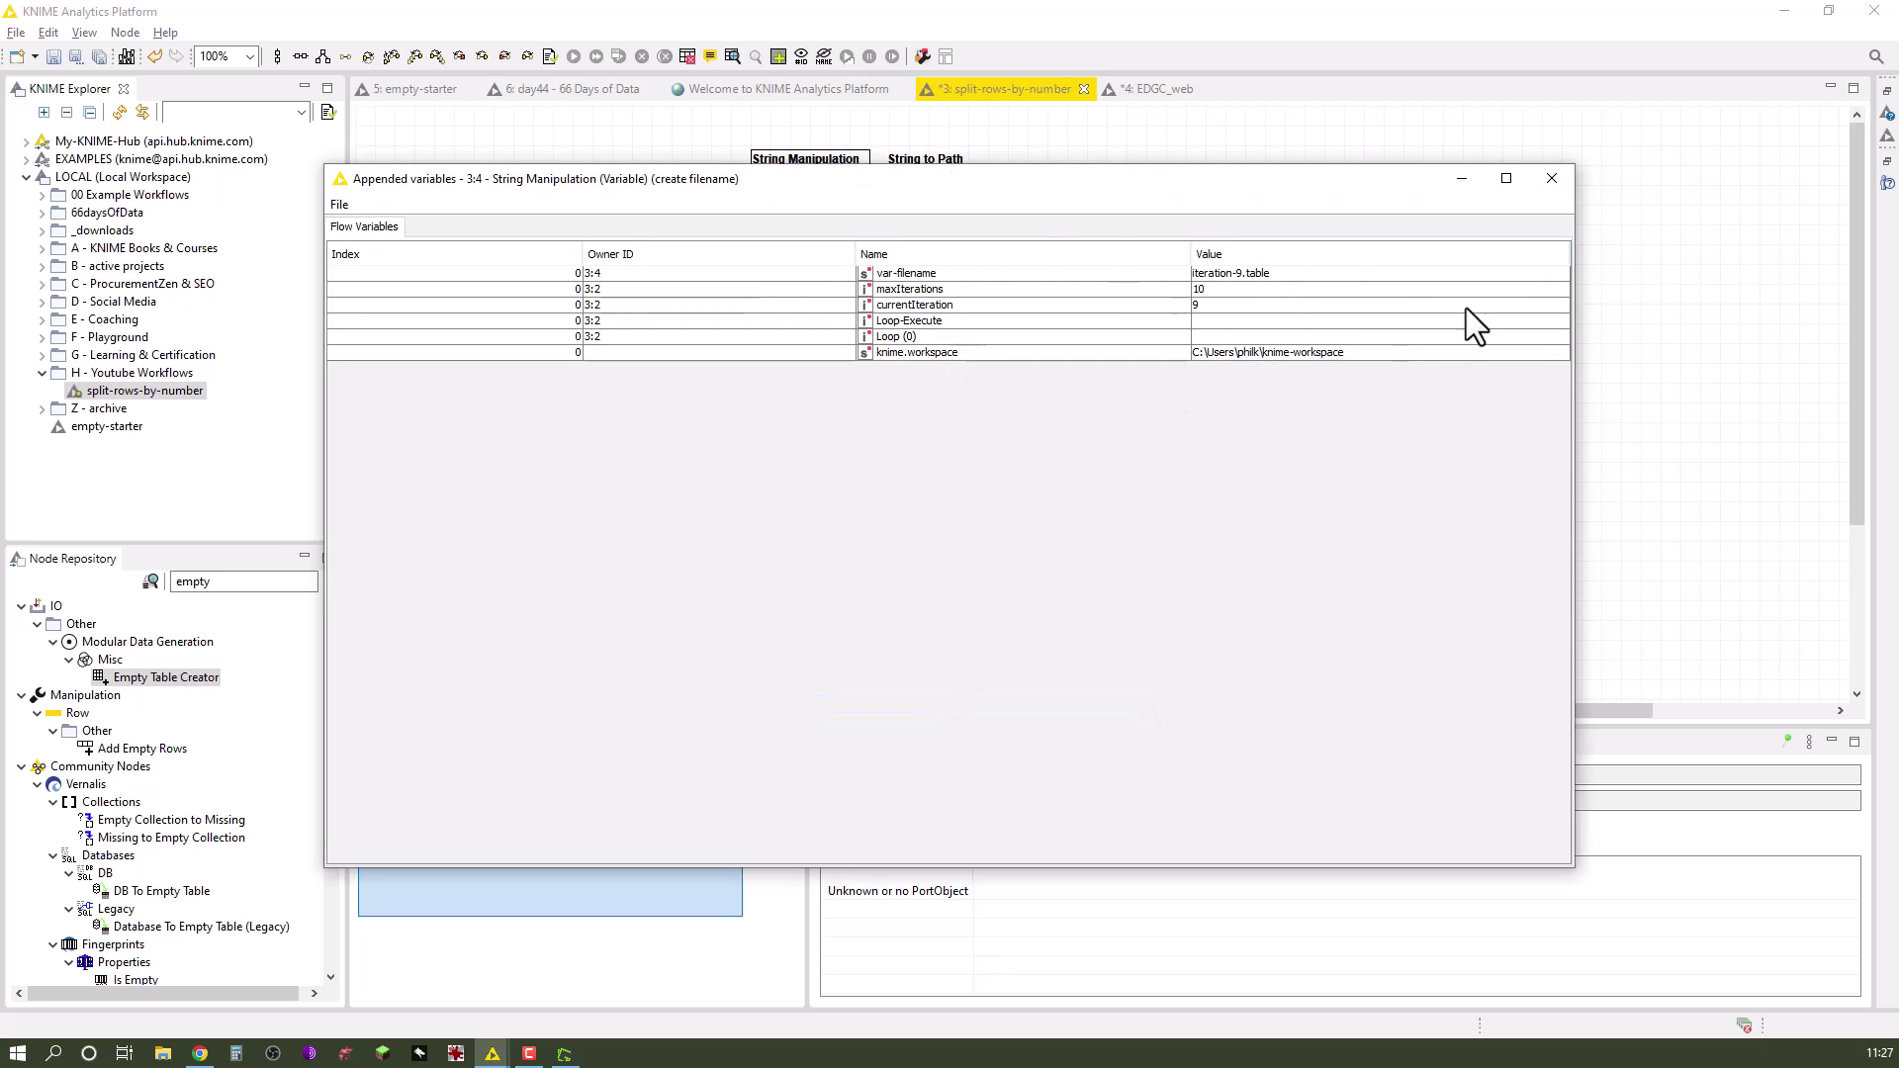
pyautogui.click(1558, 181)
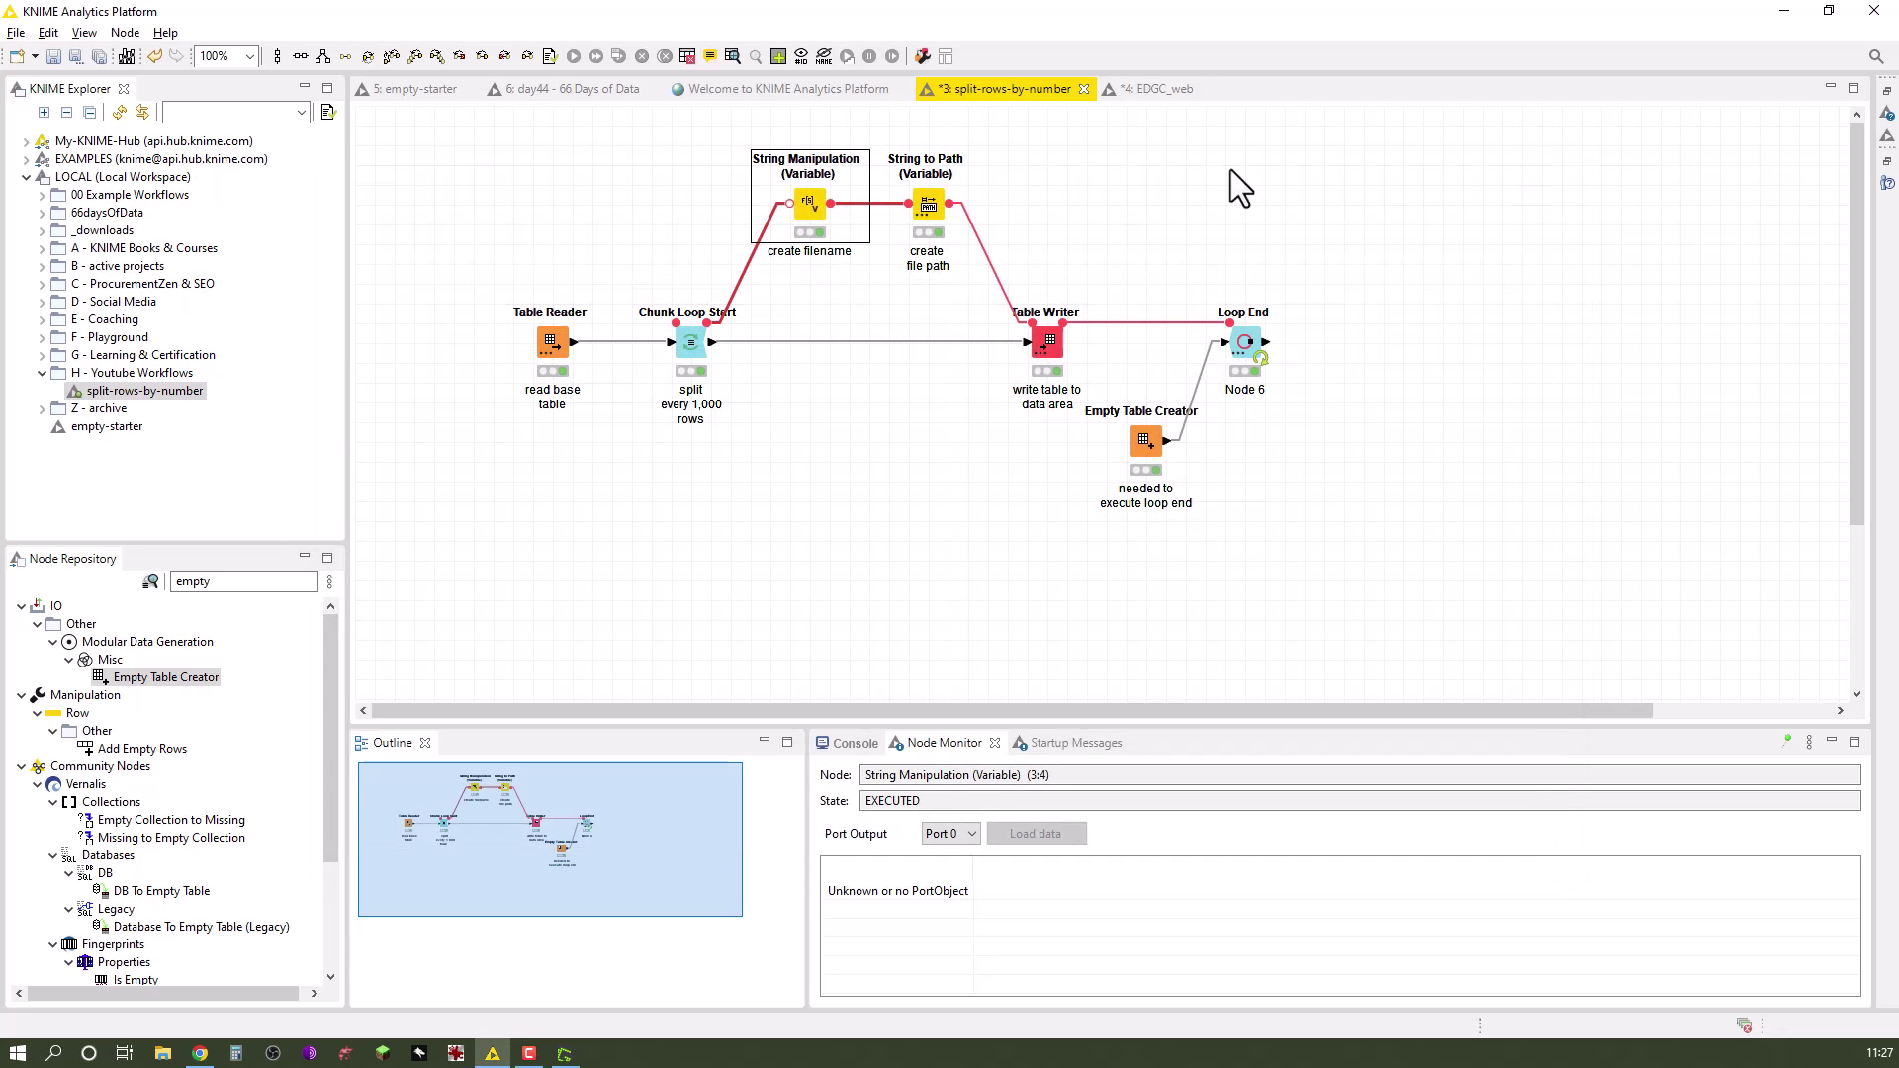
pyautogui.doubleClick(934, 208)
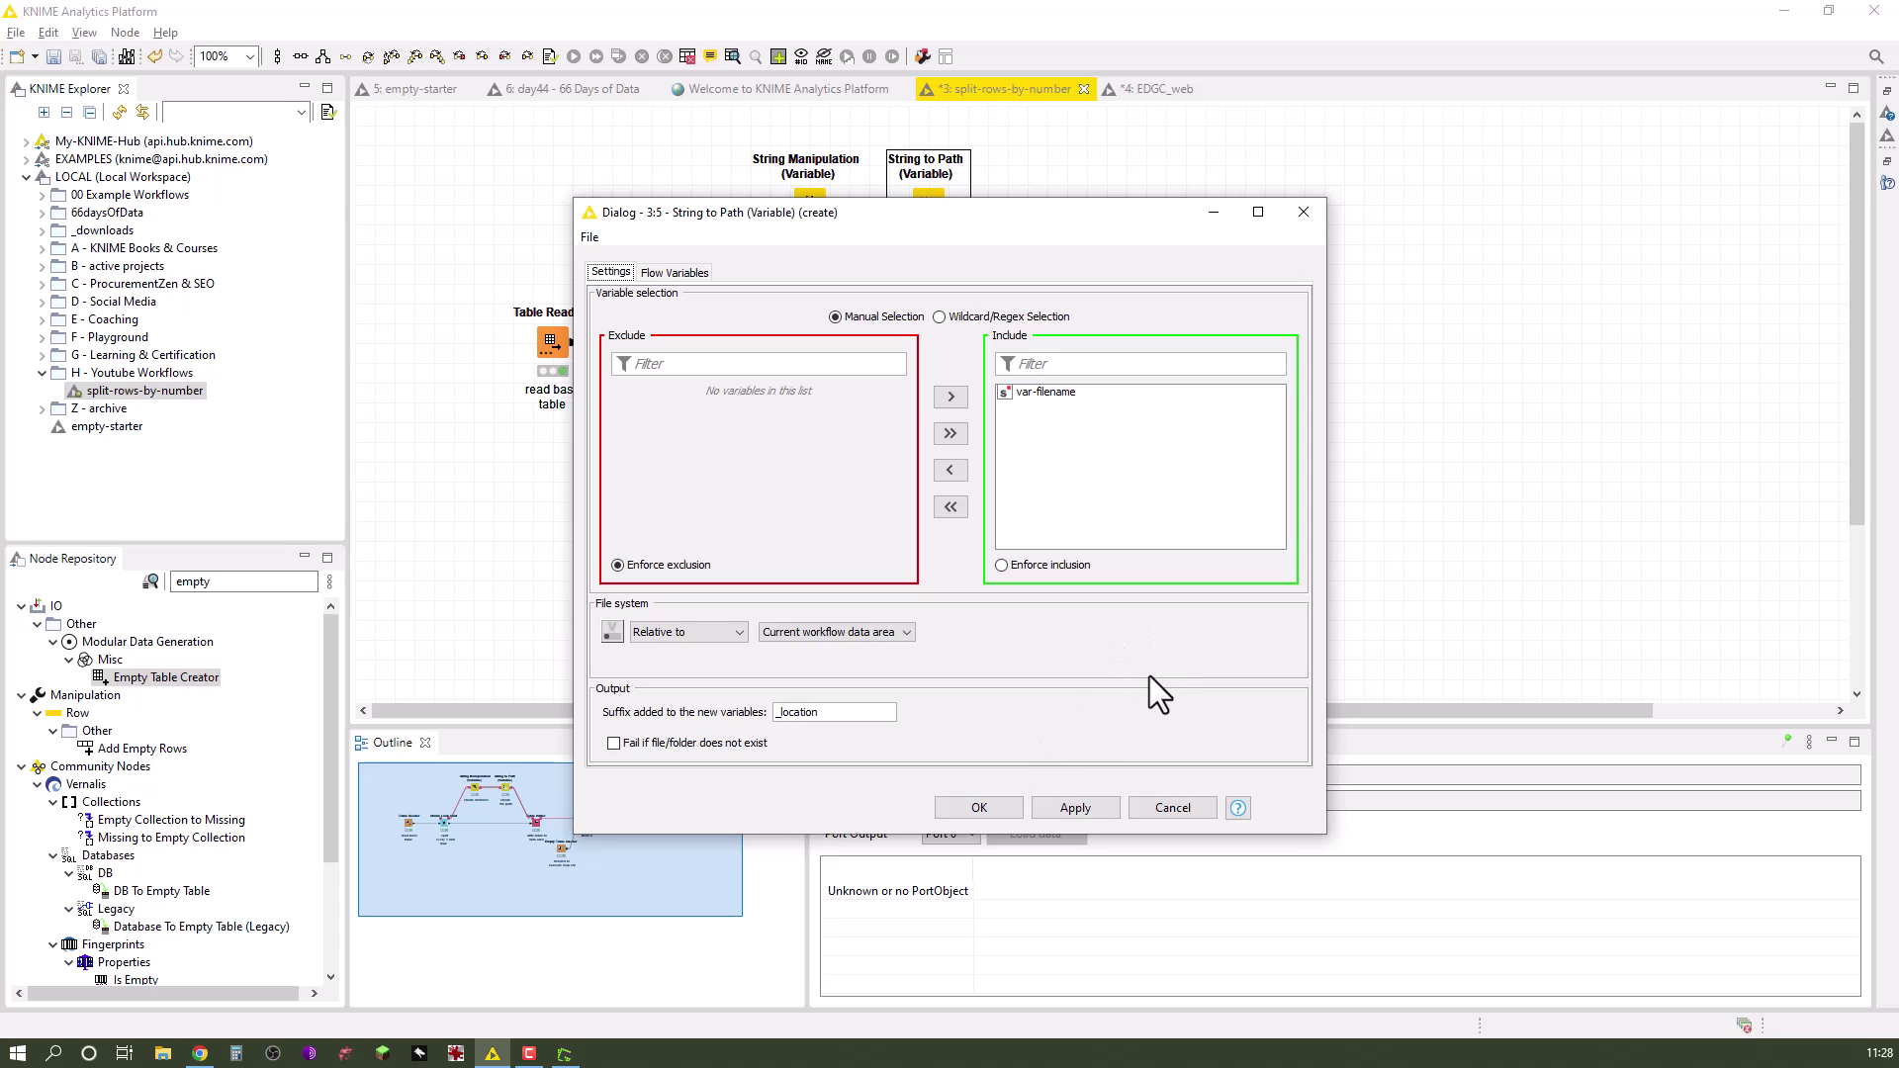
pyautogui.click(999, 825)
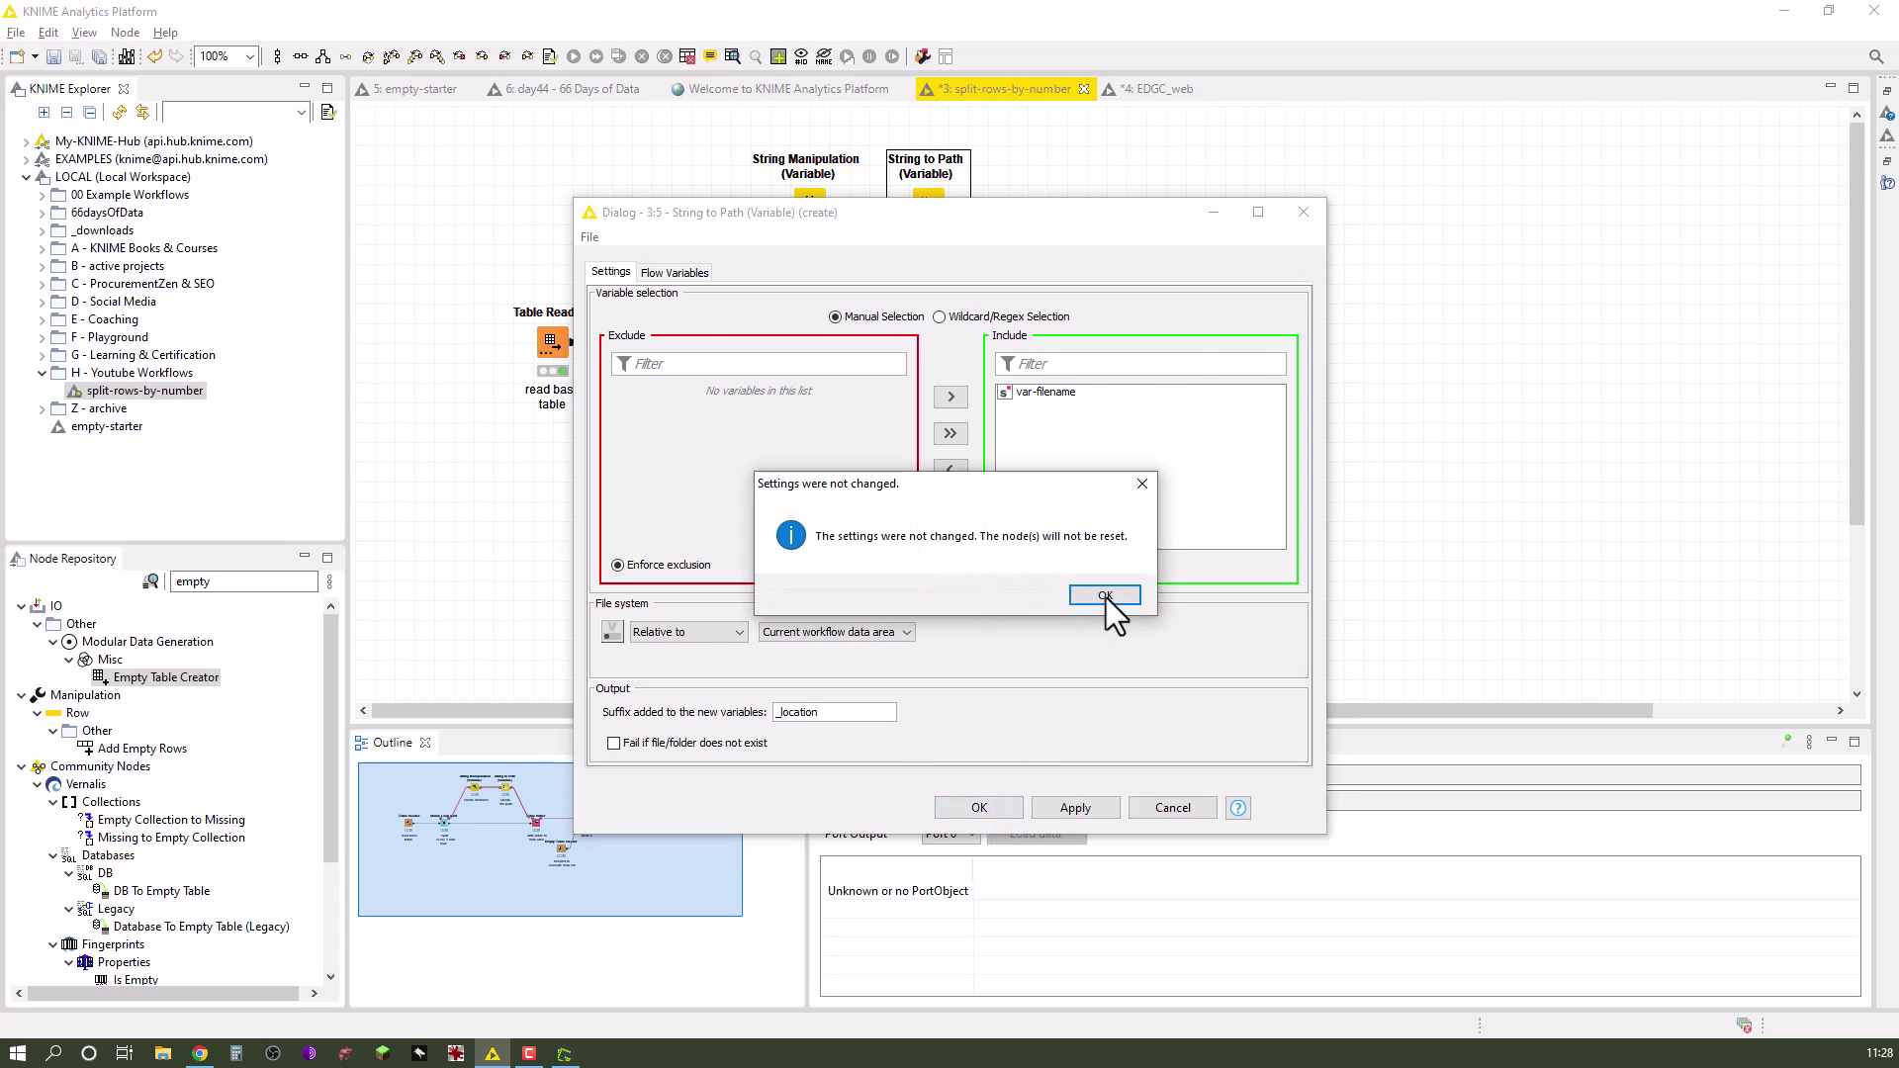
pyautogui.click(1110, 606)
pyautogui.rightClick(926, 220)
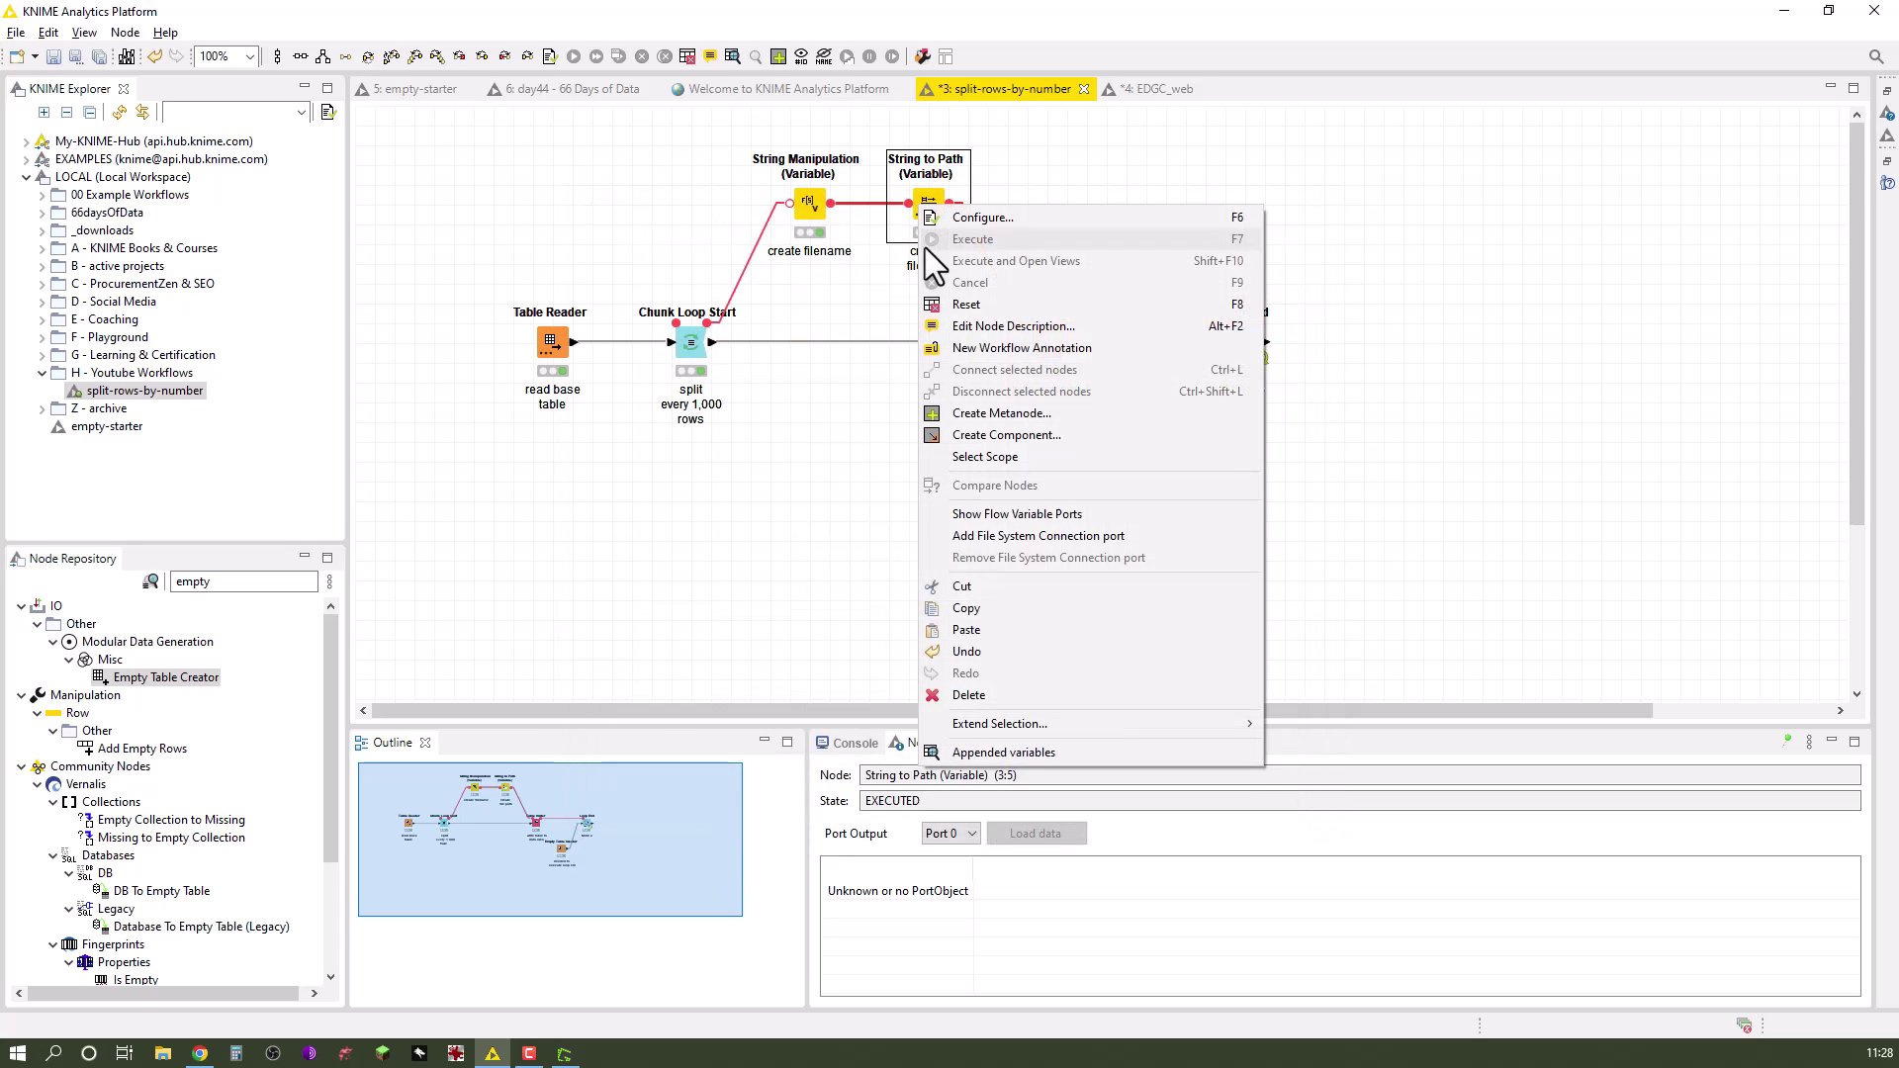
pyautogui.click(1001, 752)
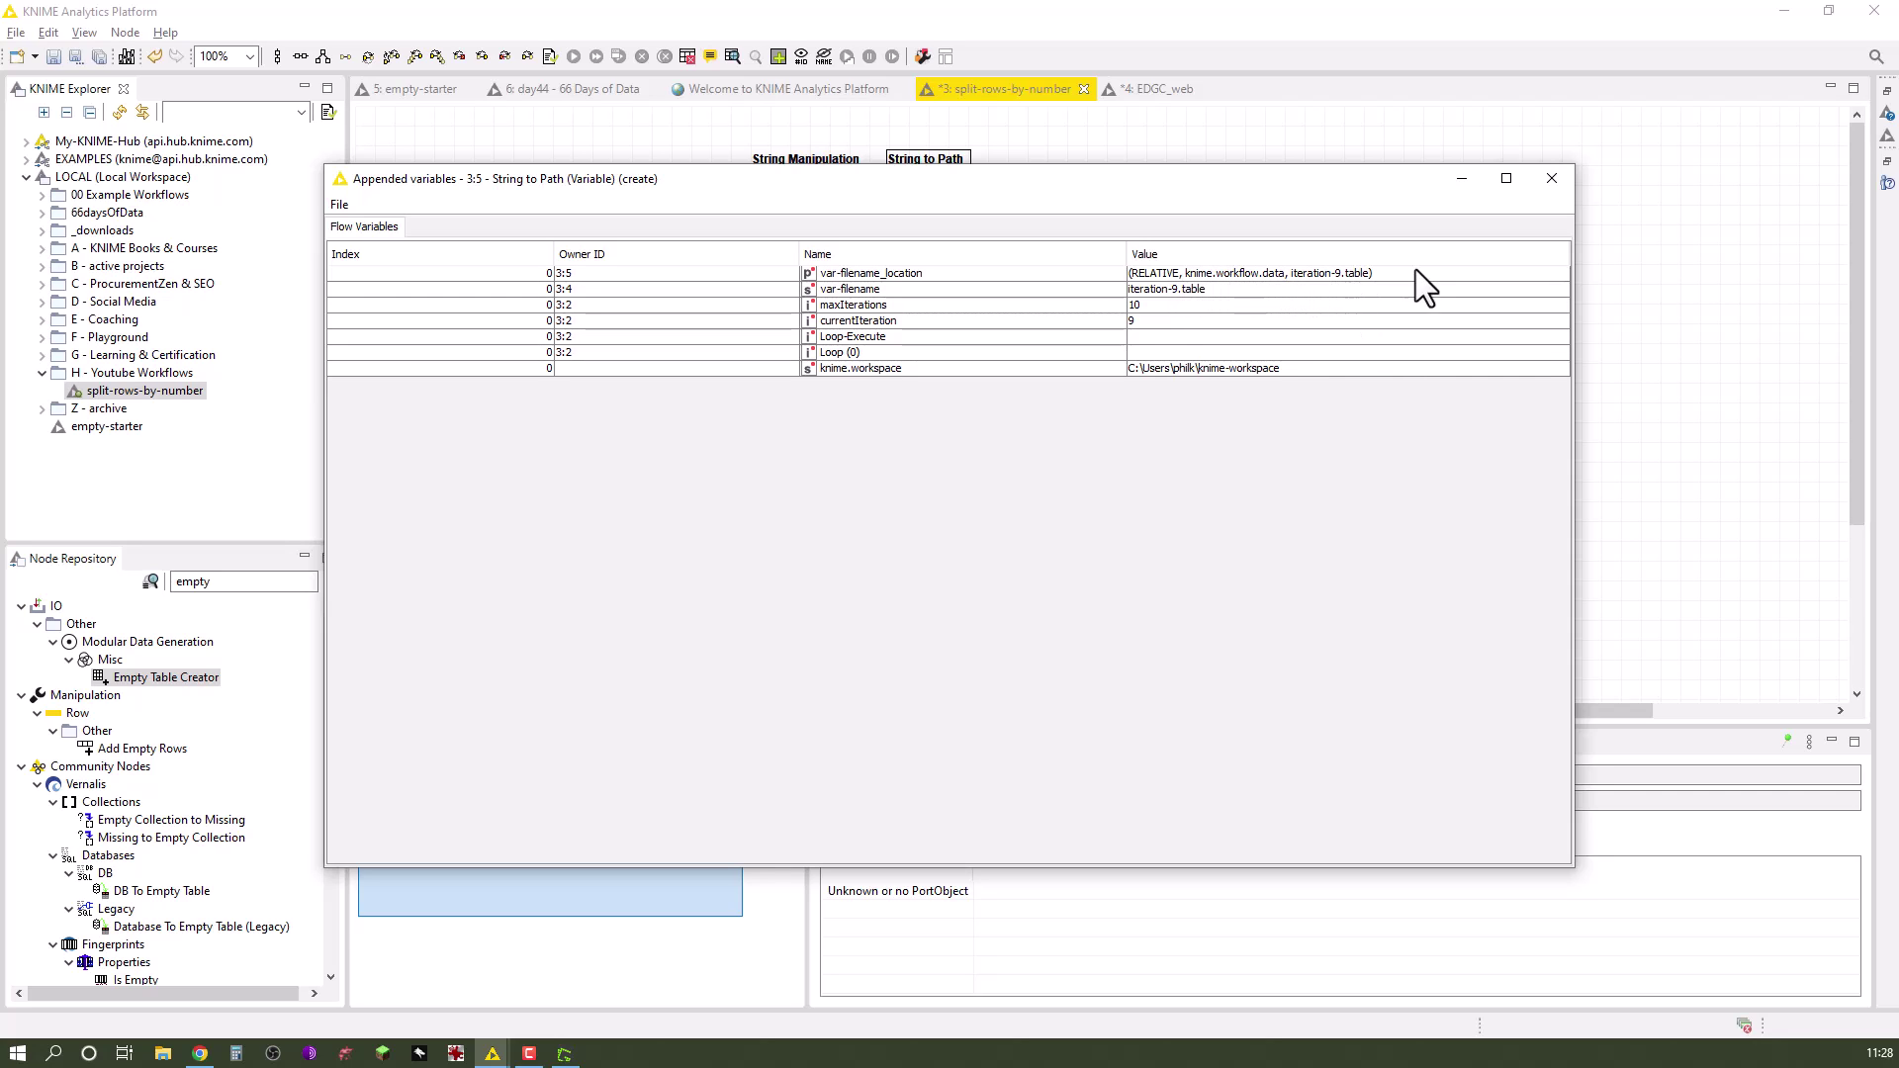
pyautogui.click(1551, 179)
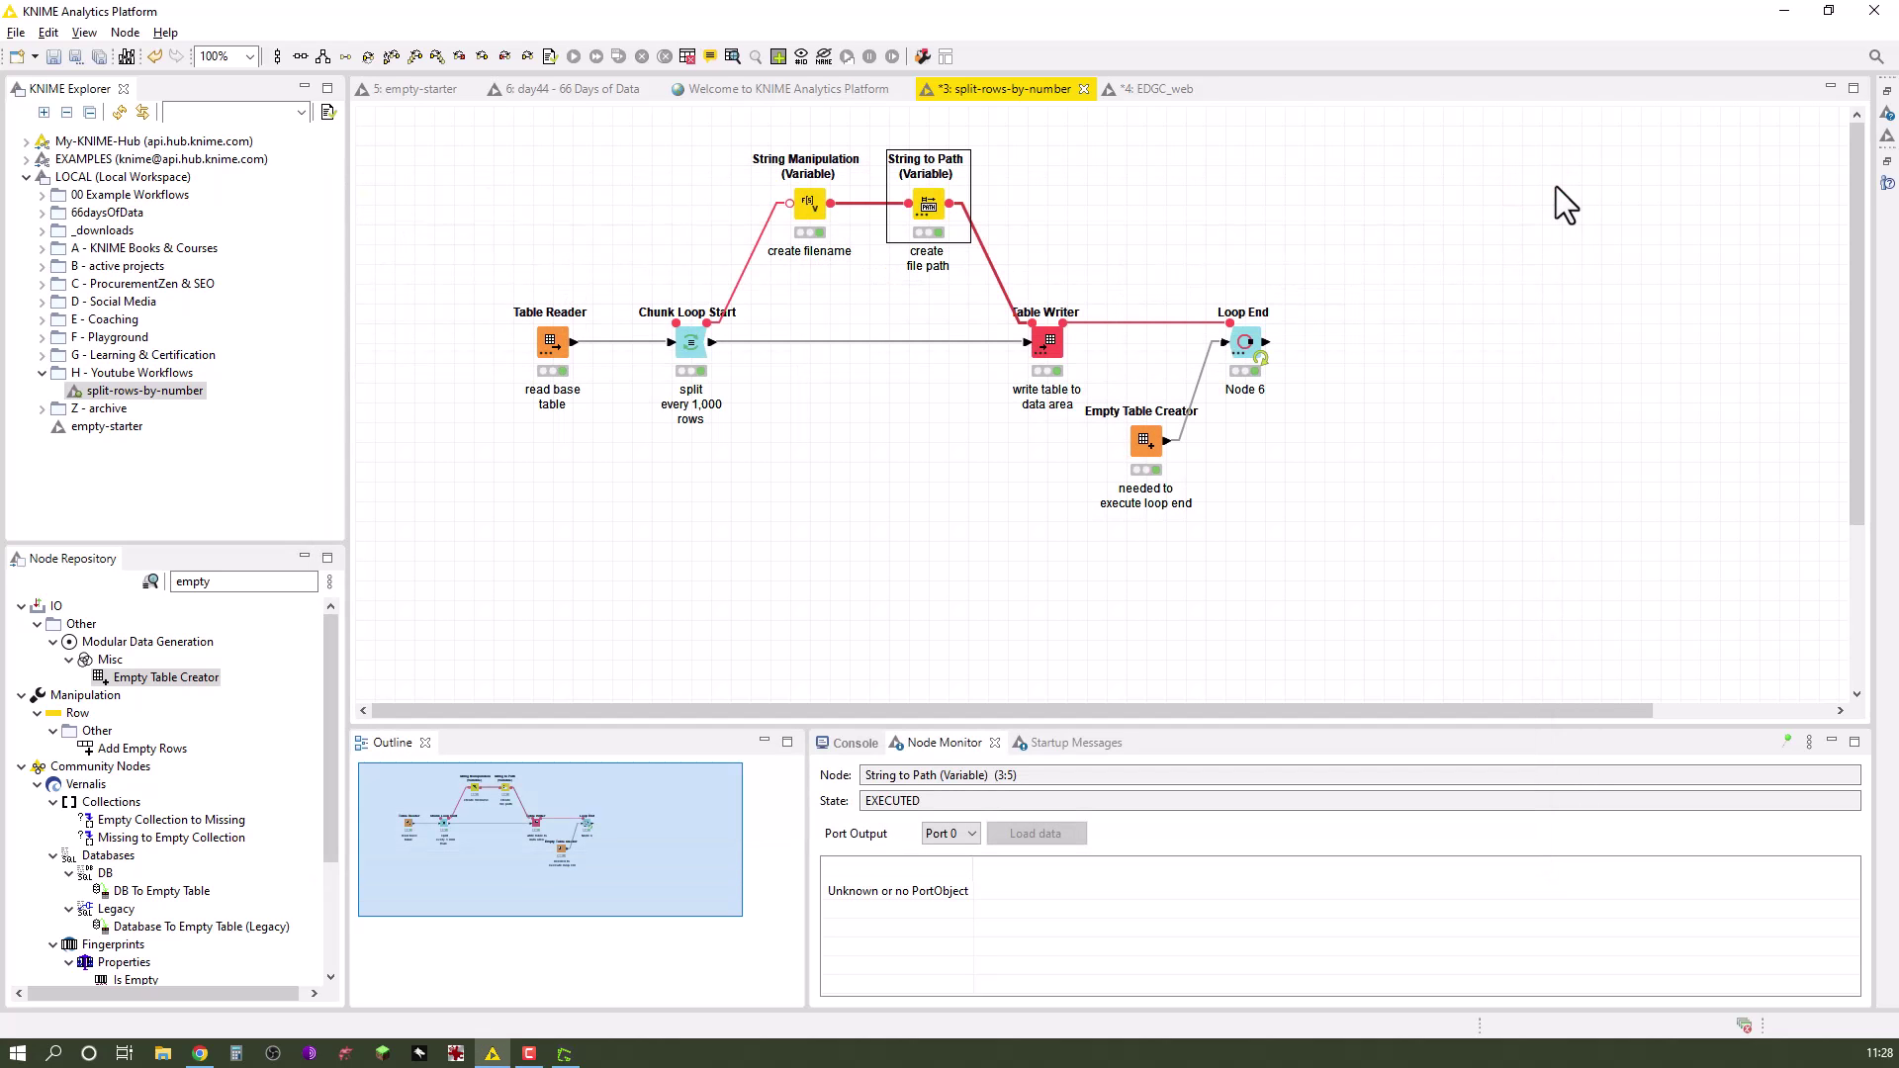
# - Dismiss the relative URL error, copy the workflow's folder location, and open File Explorer
pyautogui.click(1035, 336)
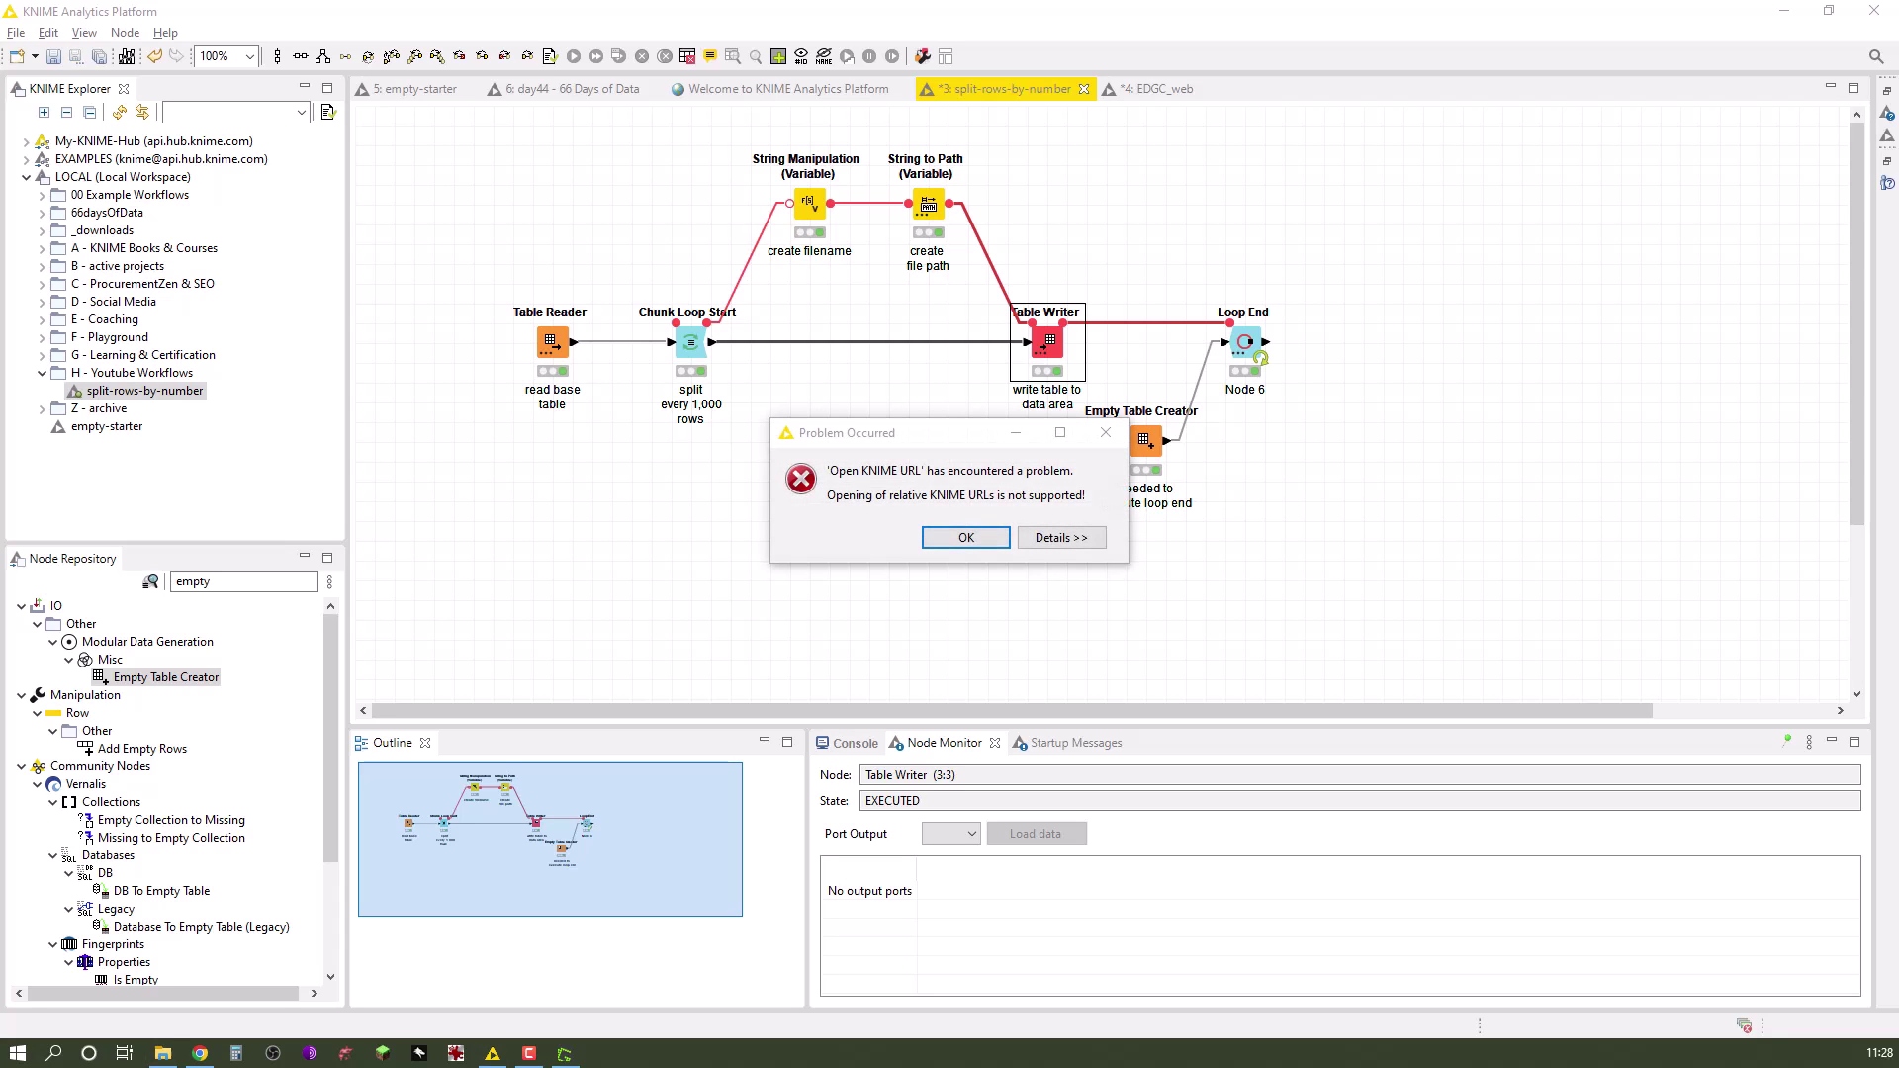
pyautogui.click(966, 537)
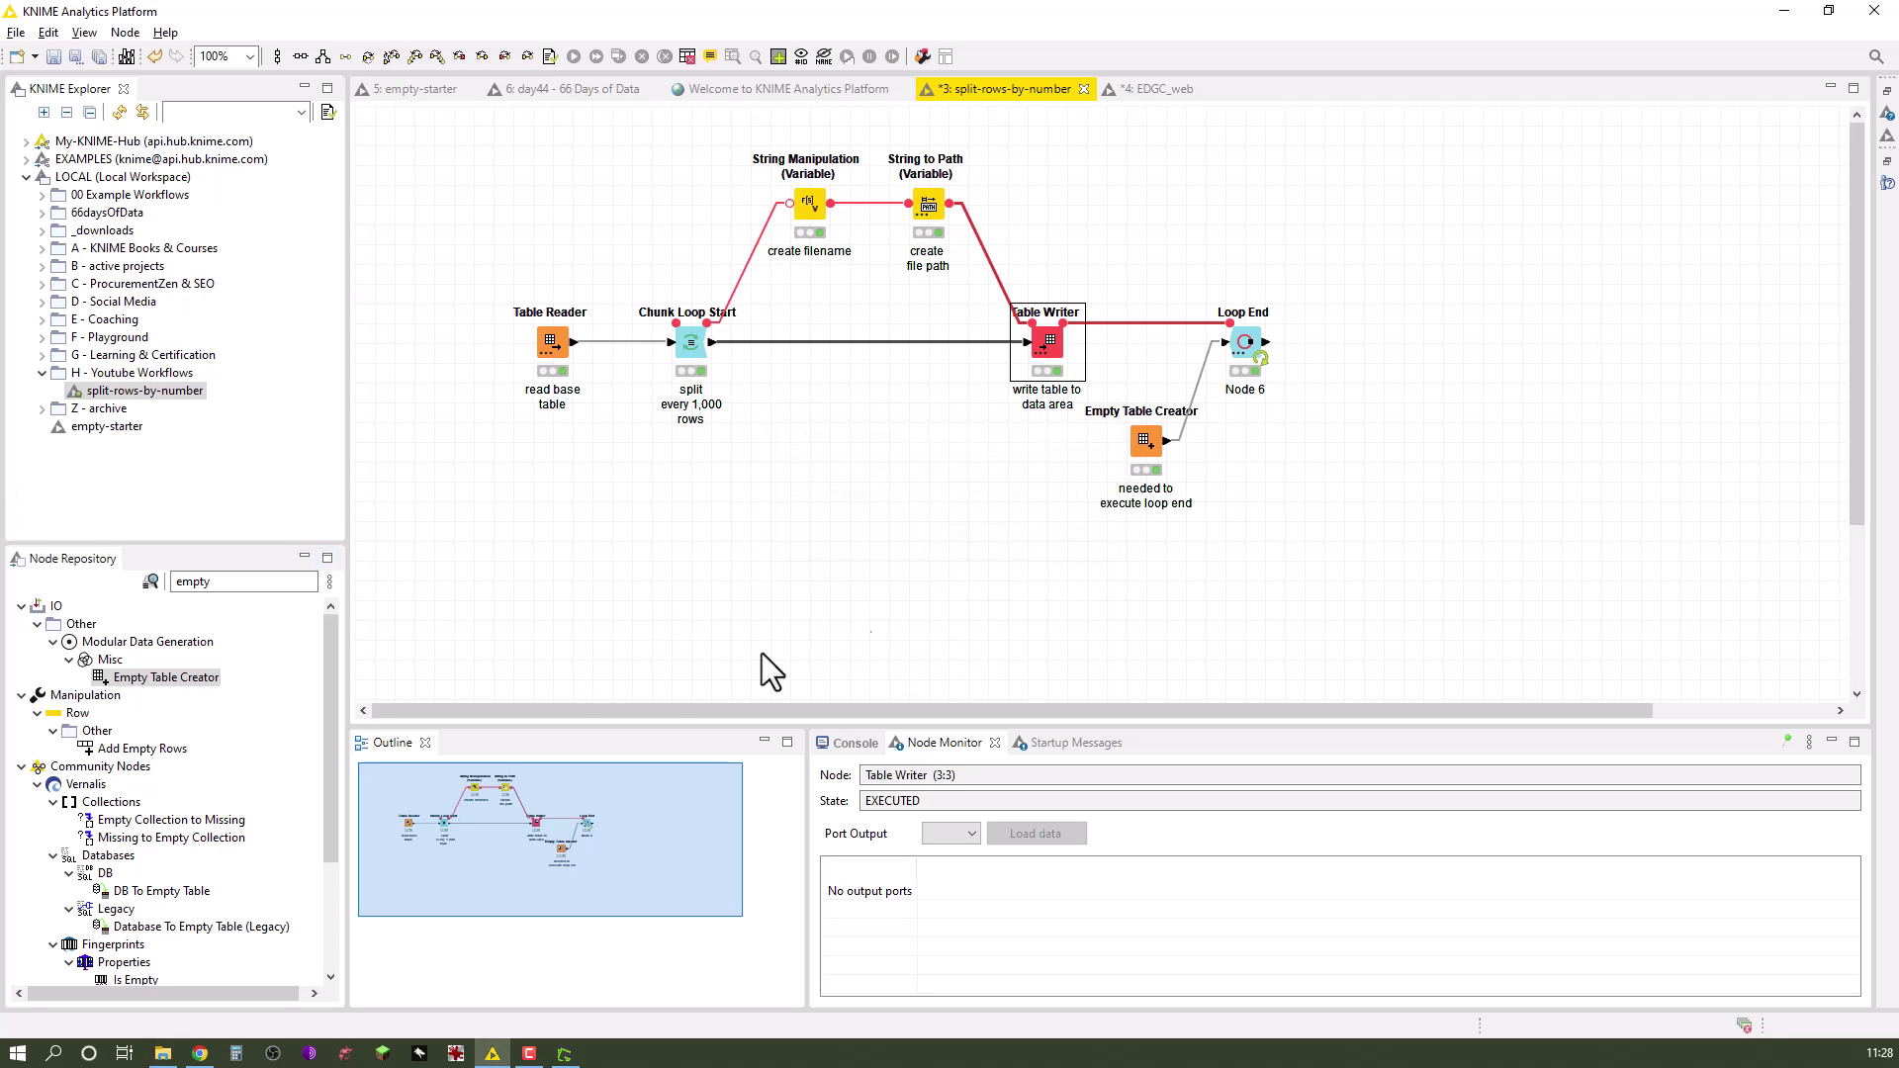
pyautogui.rightClick(117, 390)
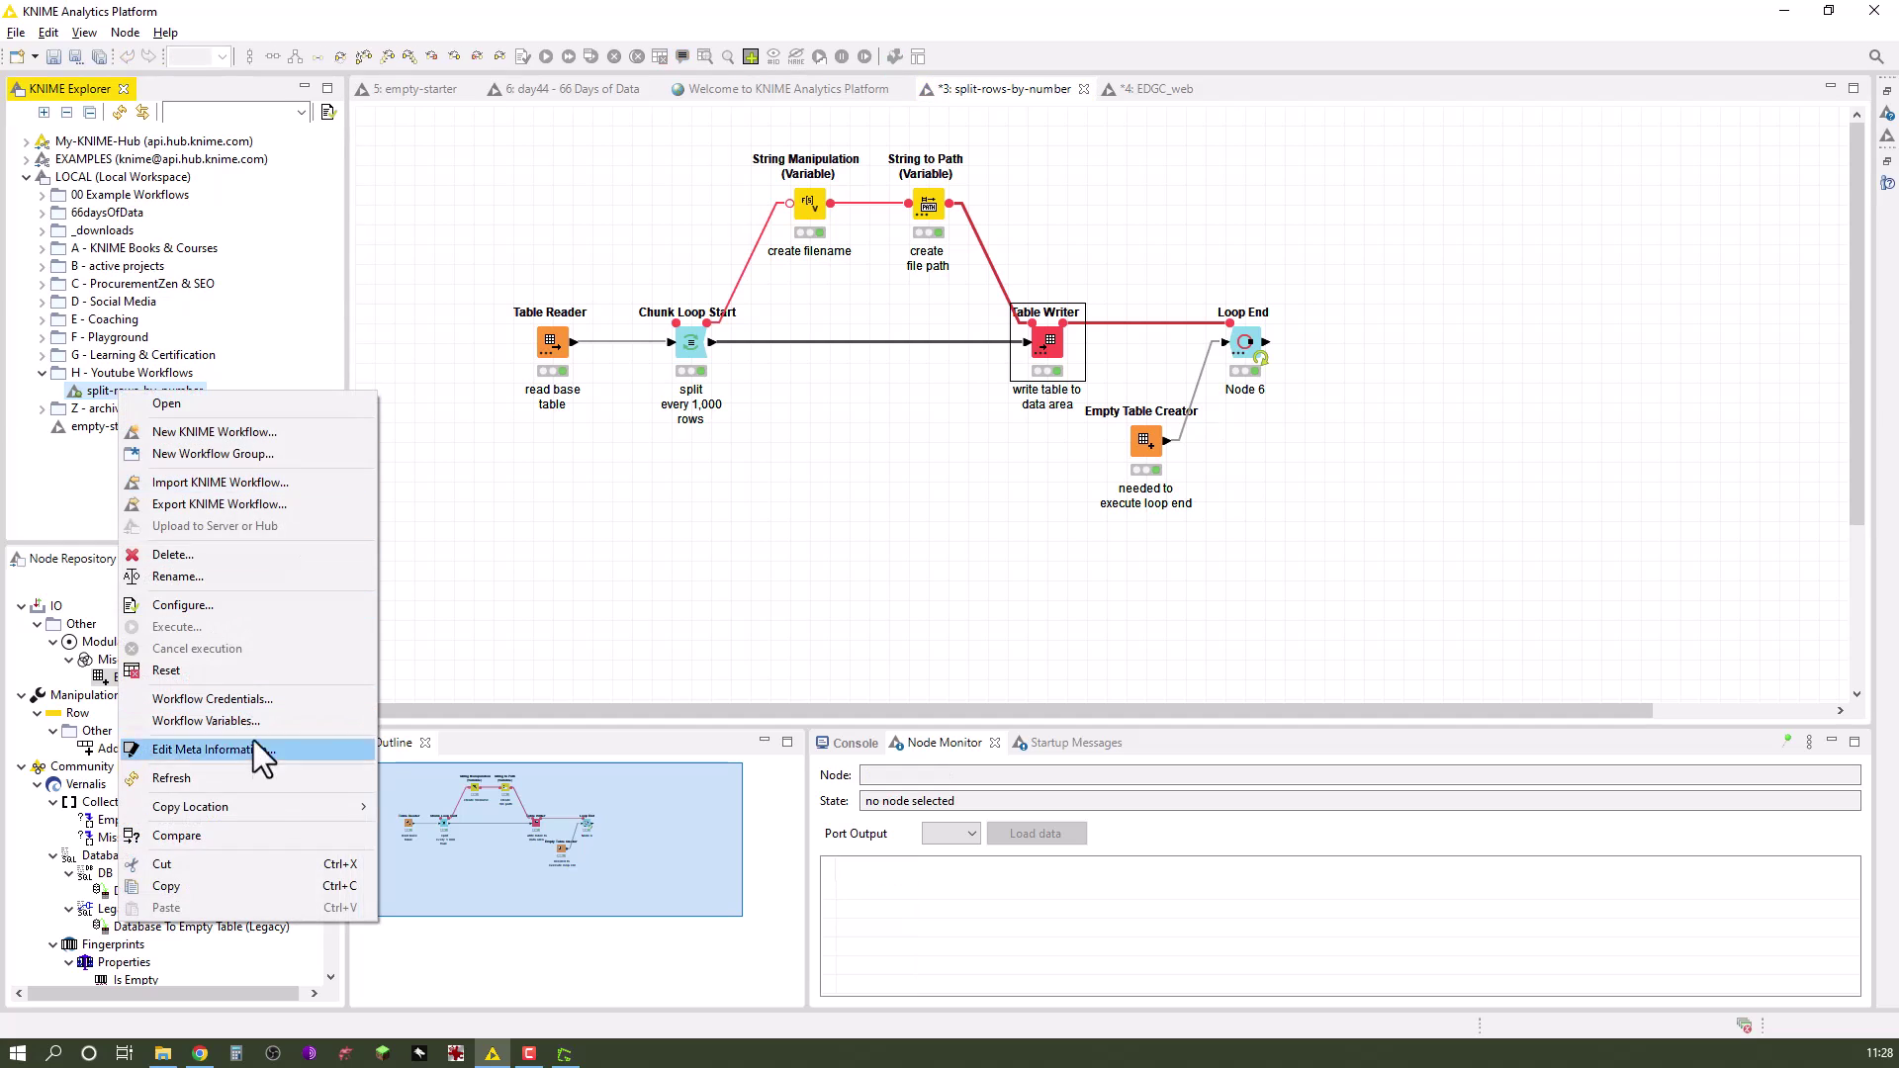
pyautogui.moveTo(263, 813)
pyautogui.click(494, 831)
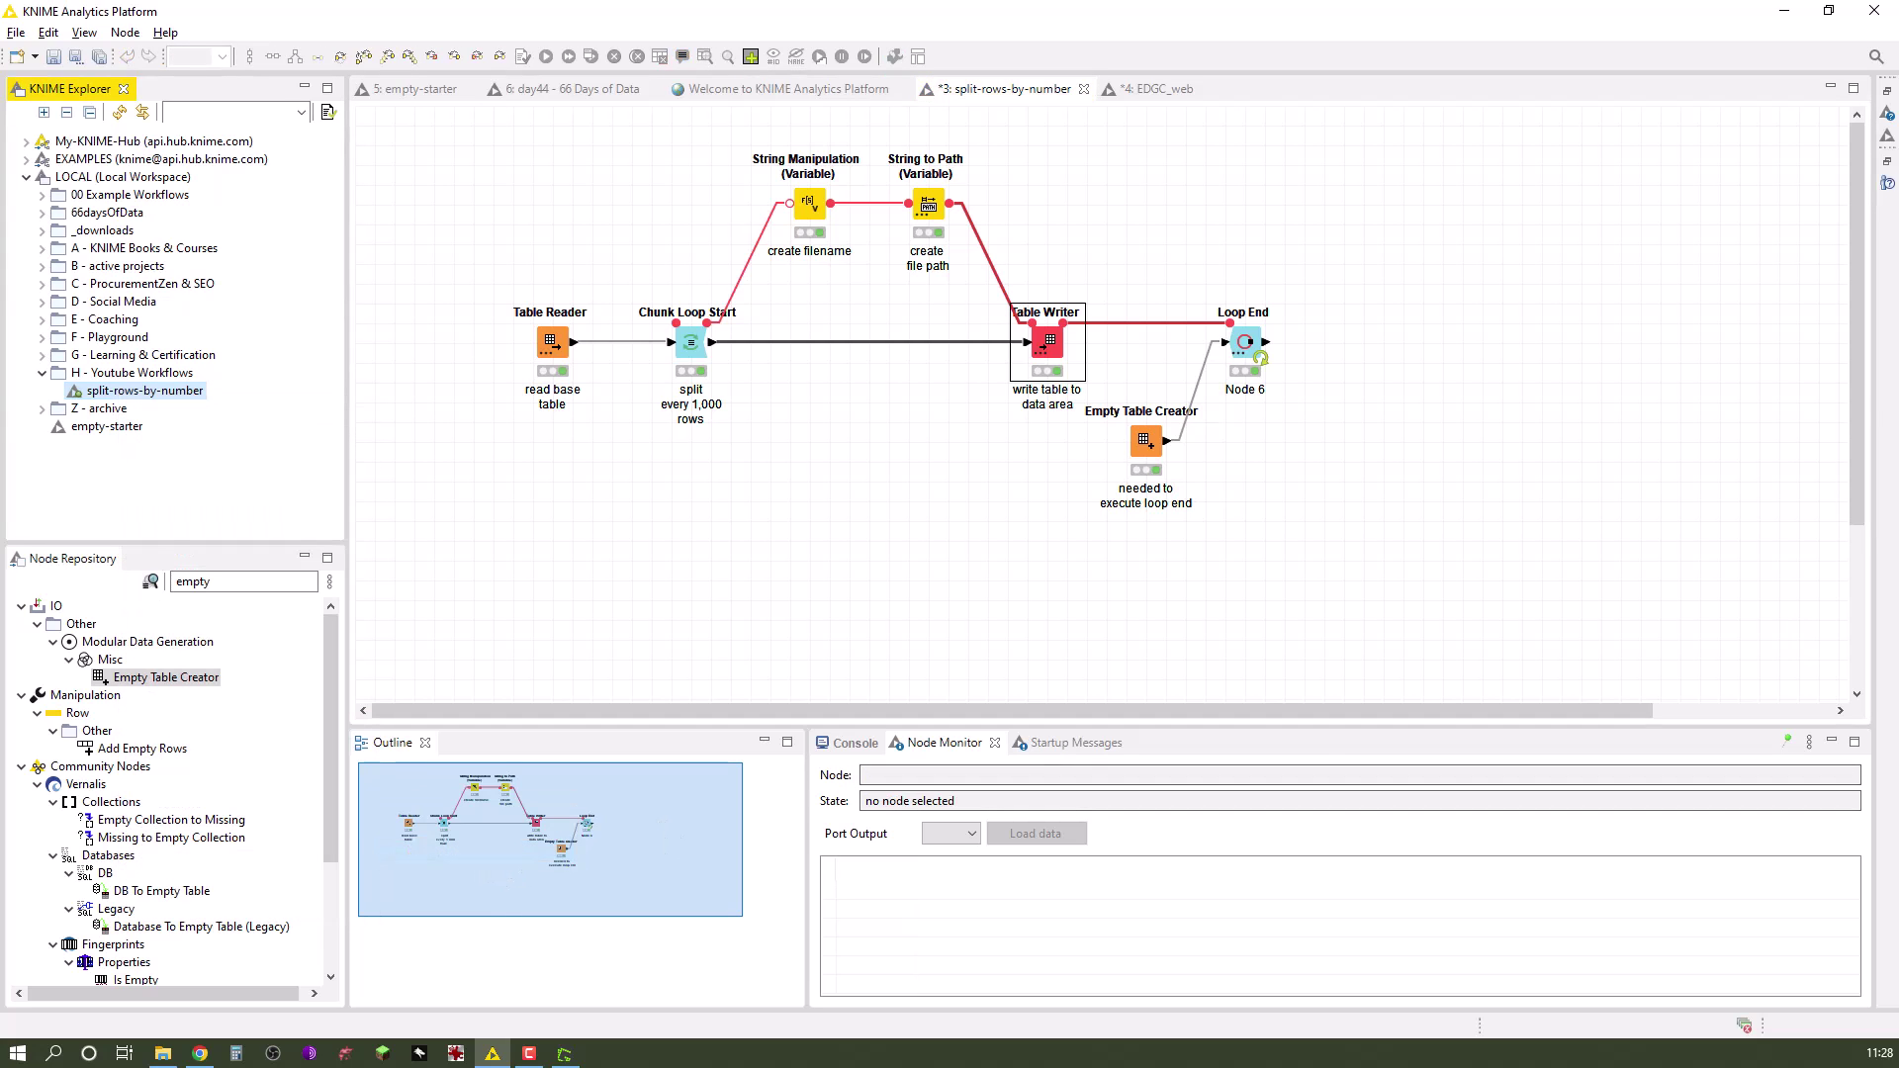
pyautogui.press('super+e')
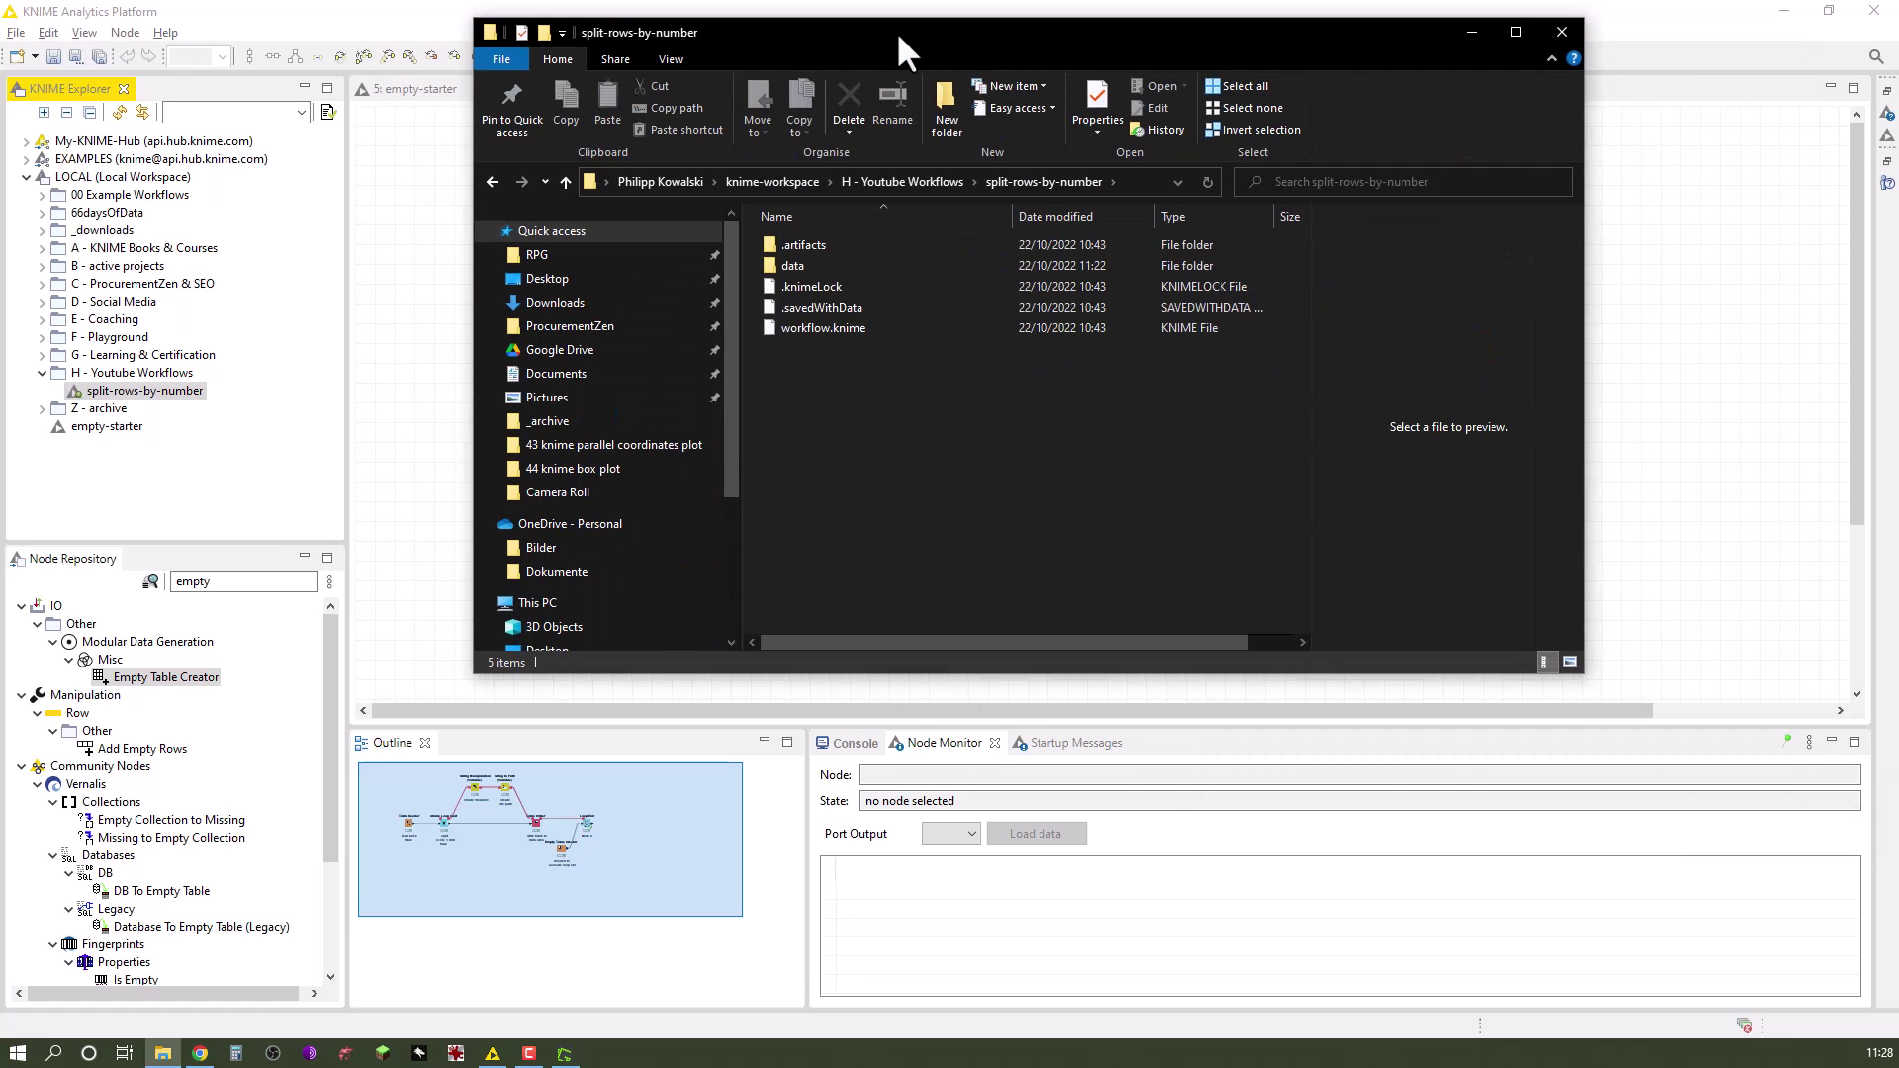
# - Check that the data folder lists iteration-0 through iteration-9.table, then minimize Explorer
pyautogui.moveTo(896, 32); pyautogui.dragTo(887, 61)
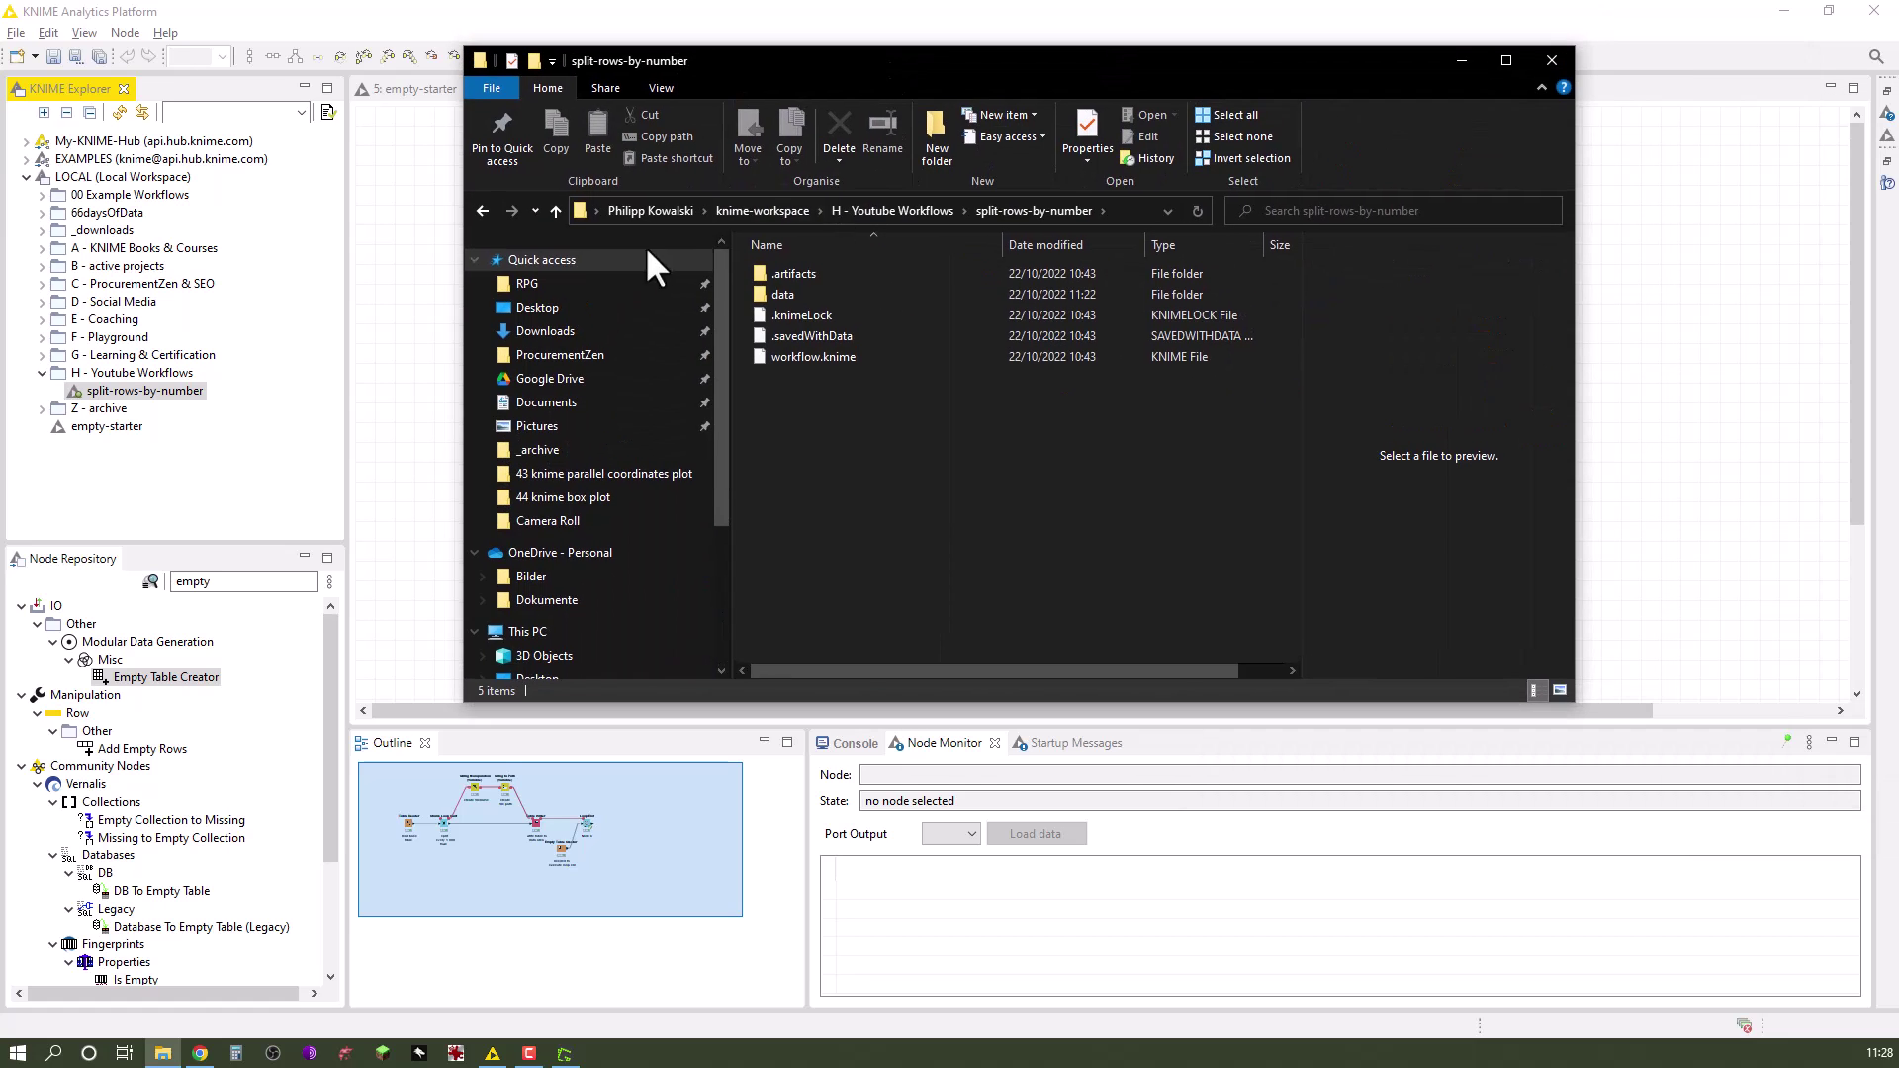
pyautogui.doubleClick(793, 287)
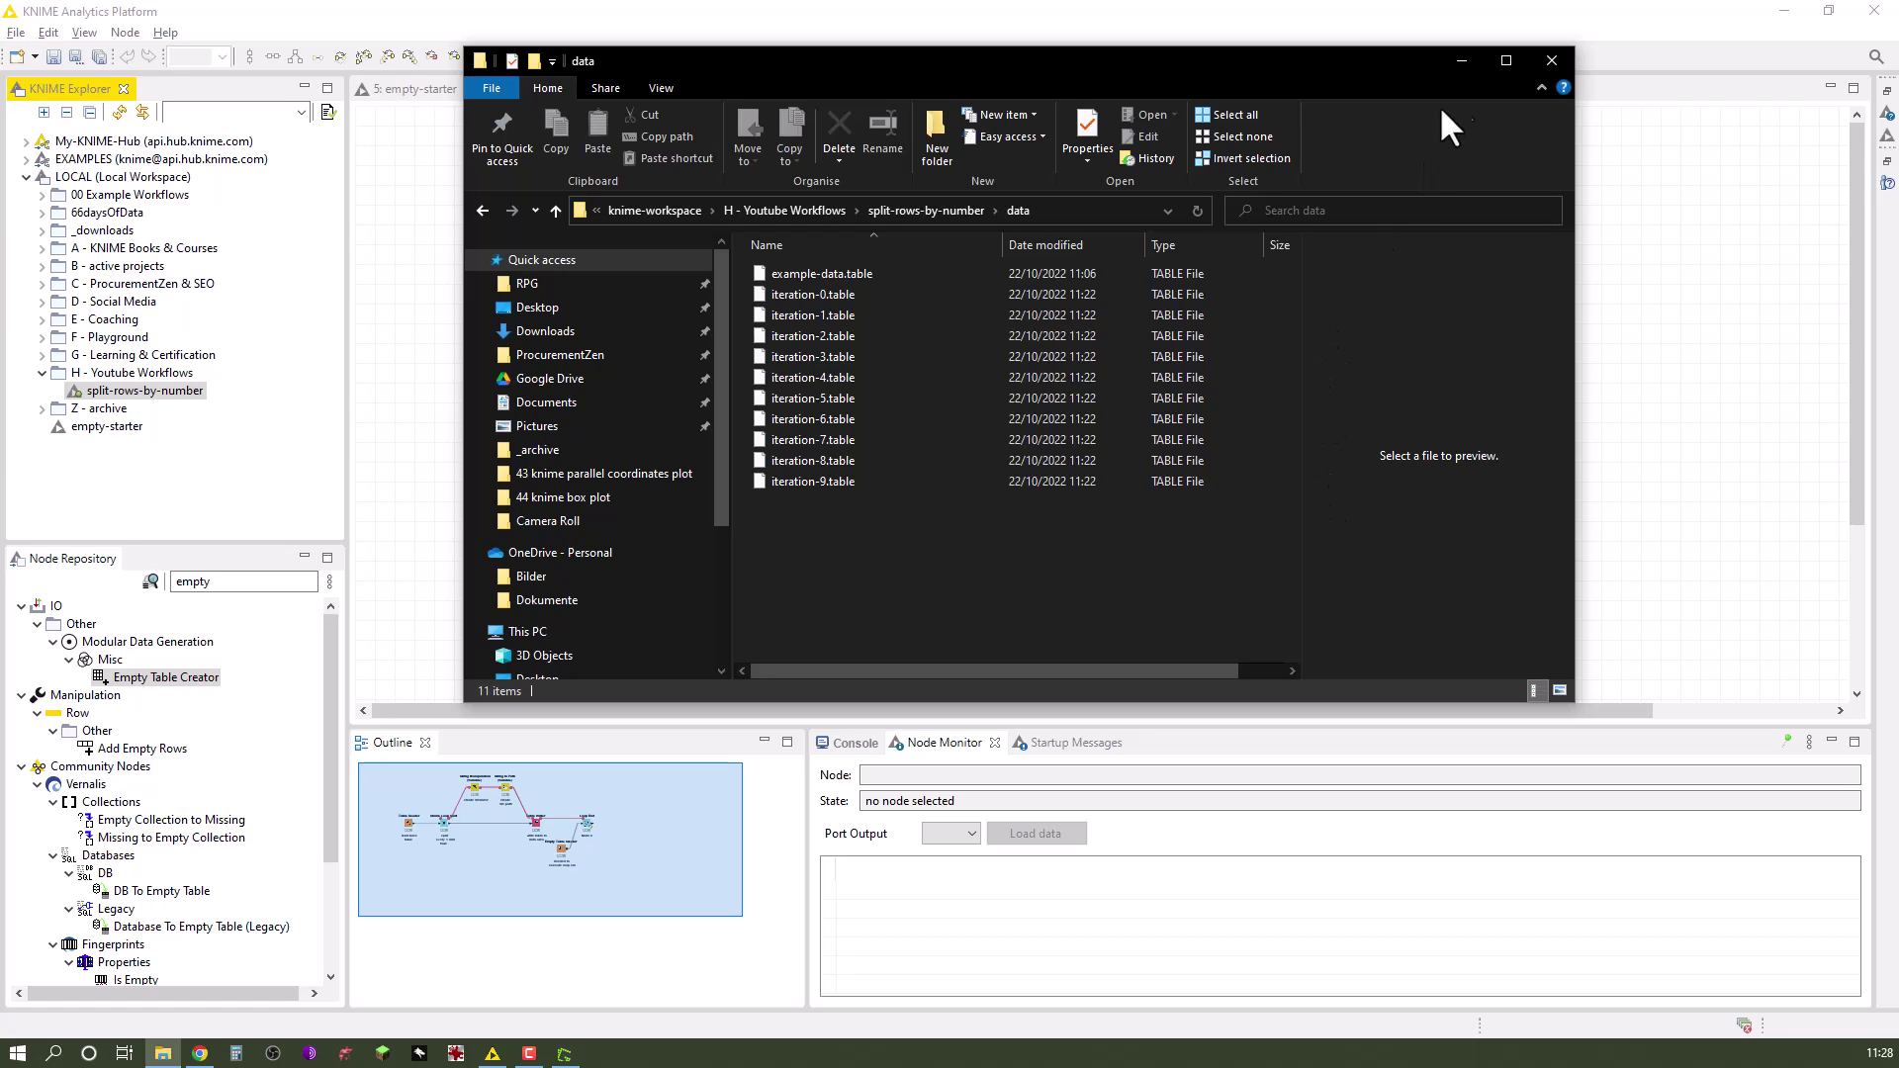
pyautogui.click(1461, 62)
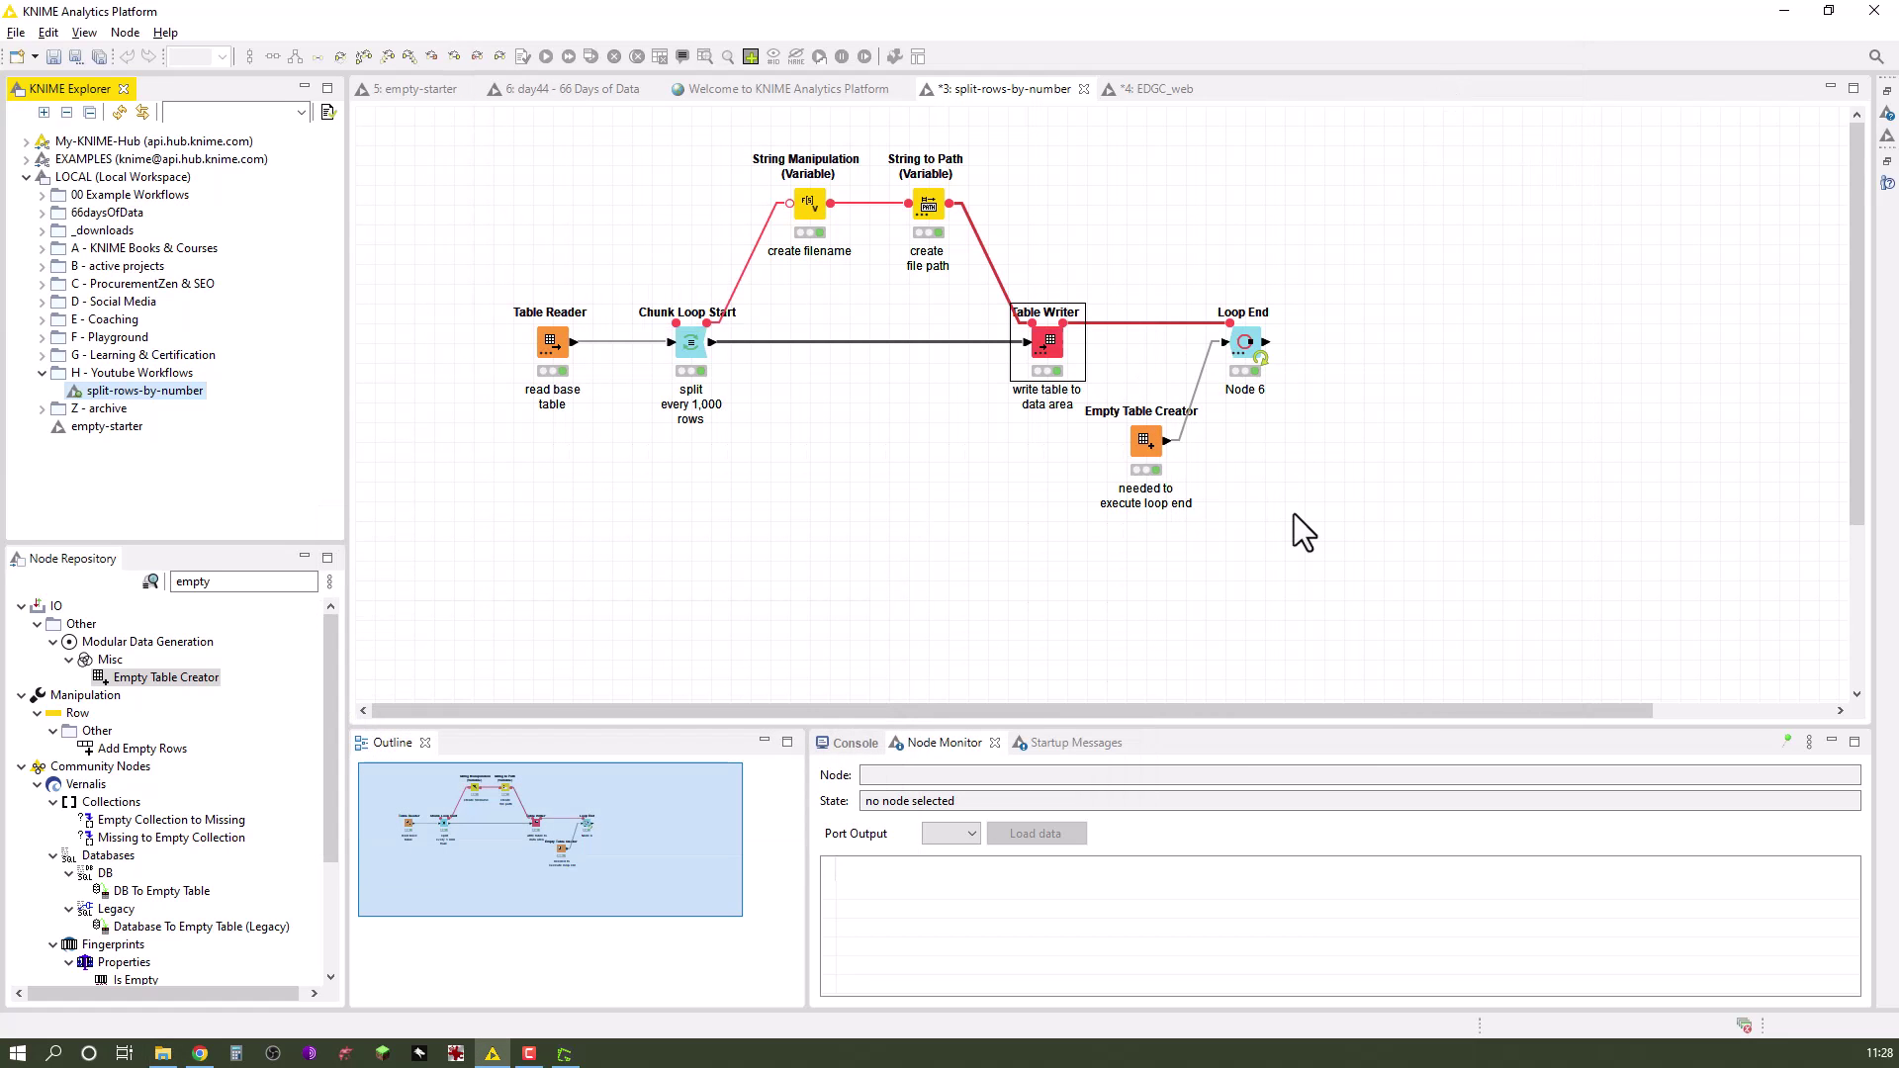